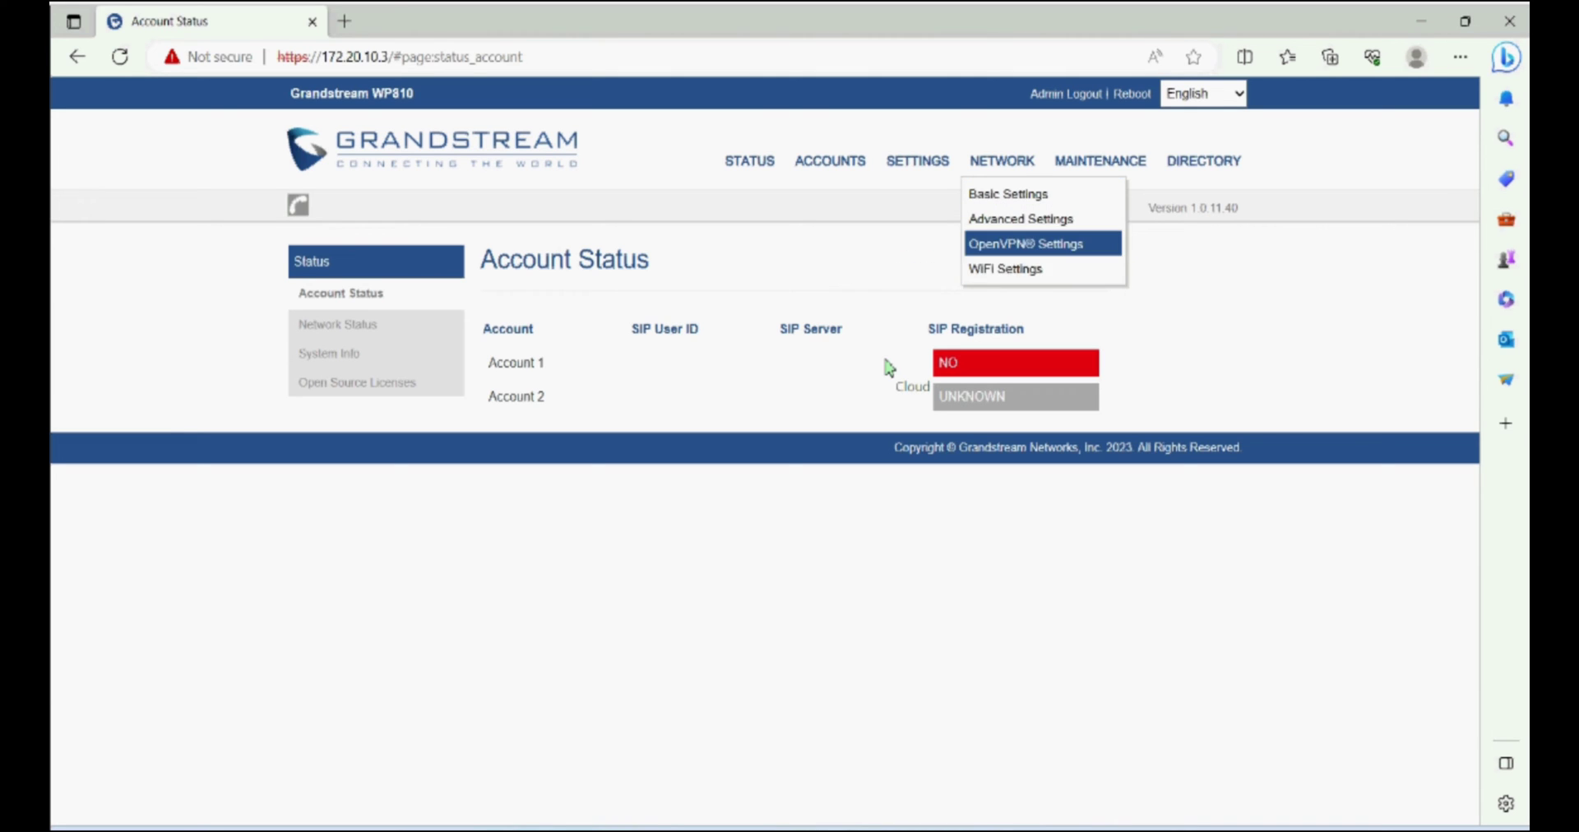
# Step: Set the OpenVPN mode to Expert Mode on the OpenVPN Settings page
pyautogui.press('Return')
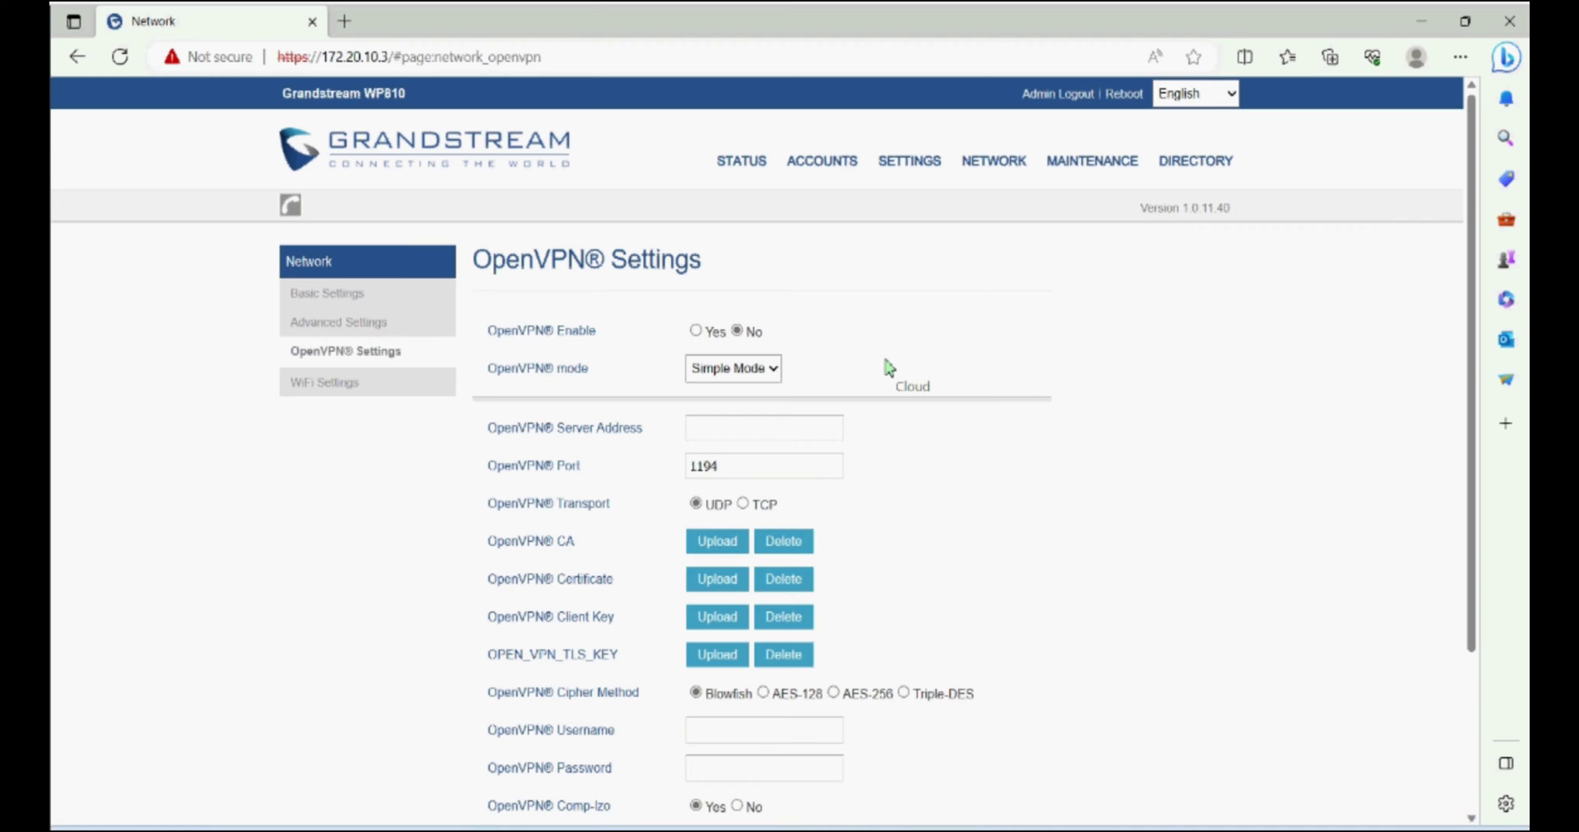
pyautogui.press('Tab')
pyautogui.hotkey('alt', 'Down')
pyautogui.press('Down')
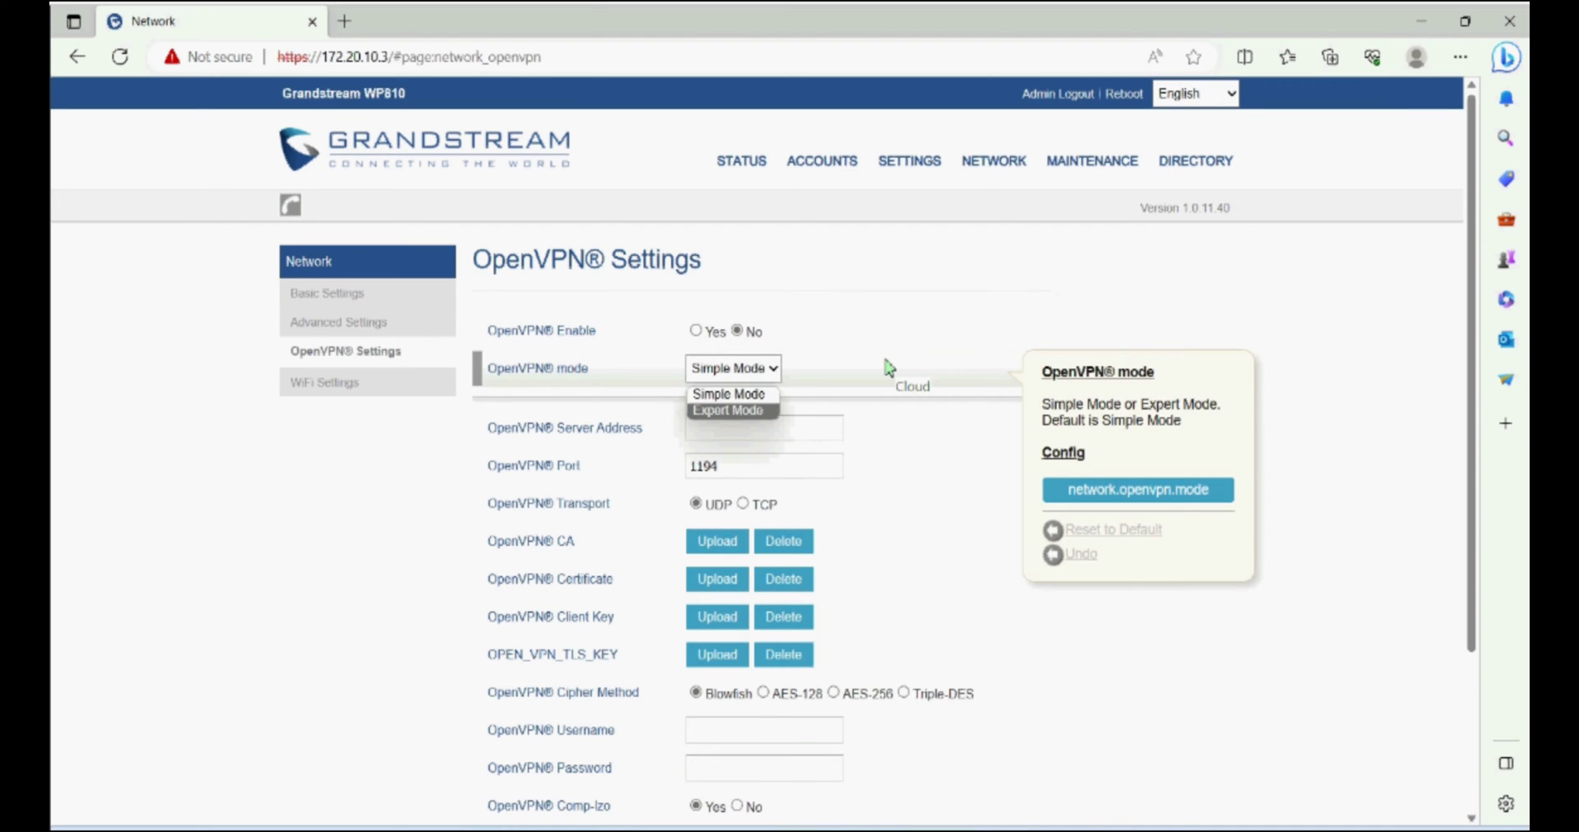
pyautogui.press('Return')
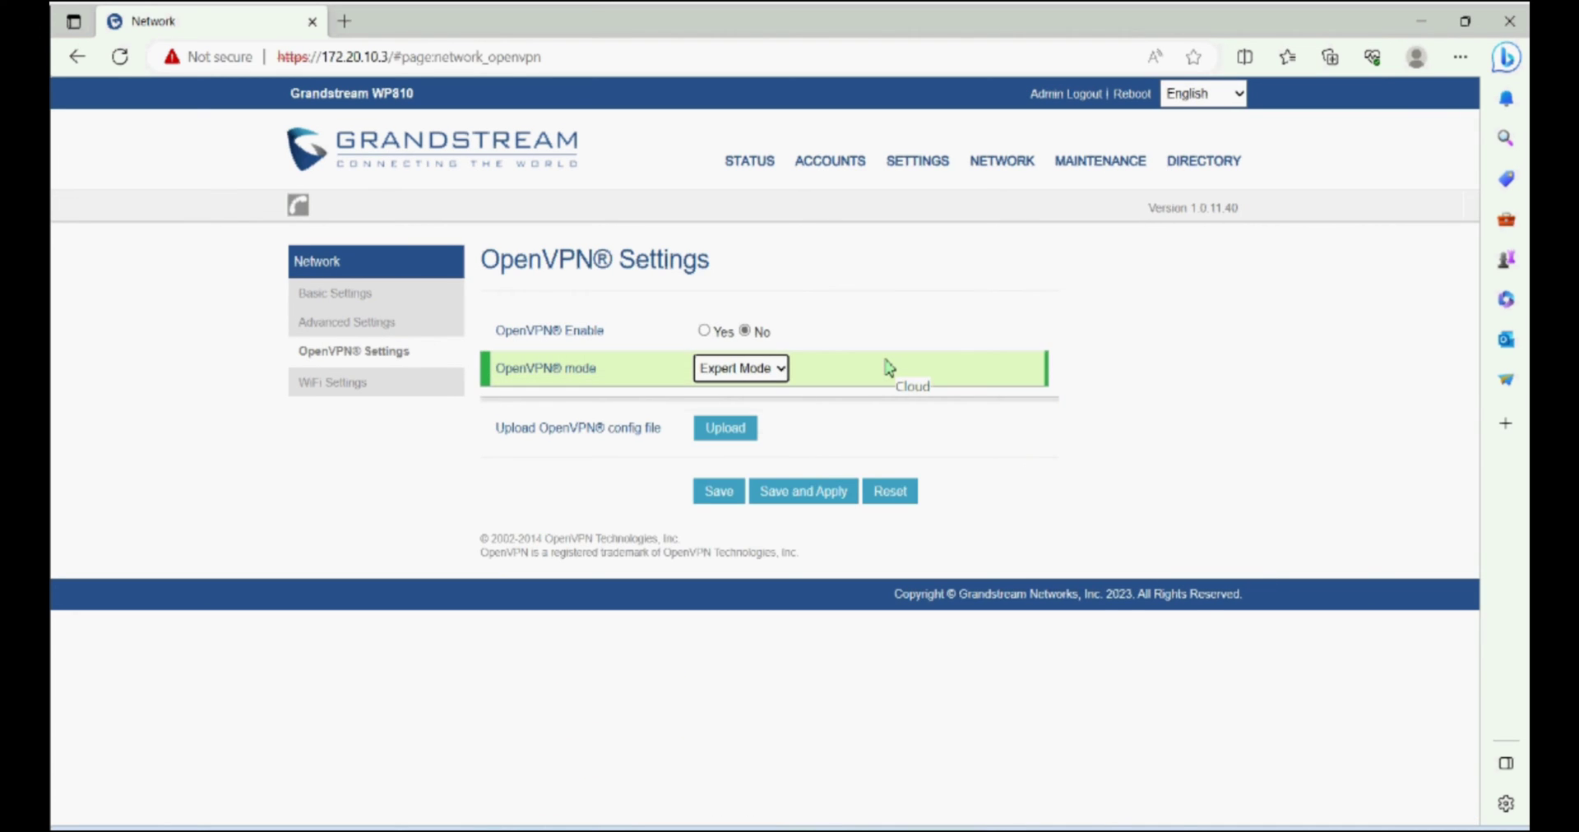
# Step: Upload the itekglobal.ovpn configuration file from the Desktop to the phone
pyautogui.press('Tab')
pyautogui.press('Return')
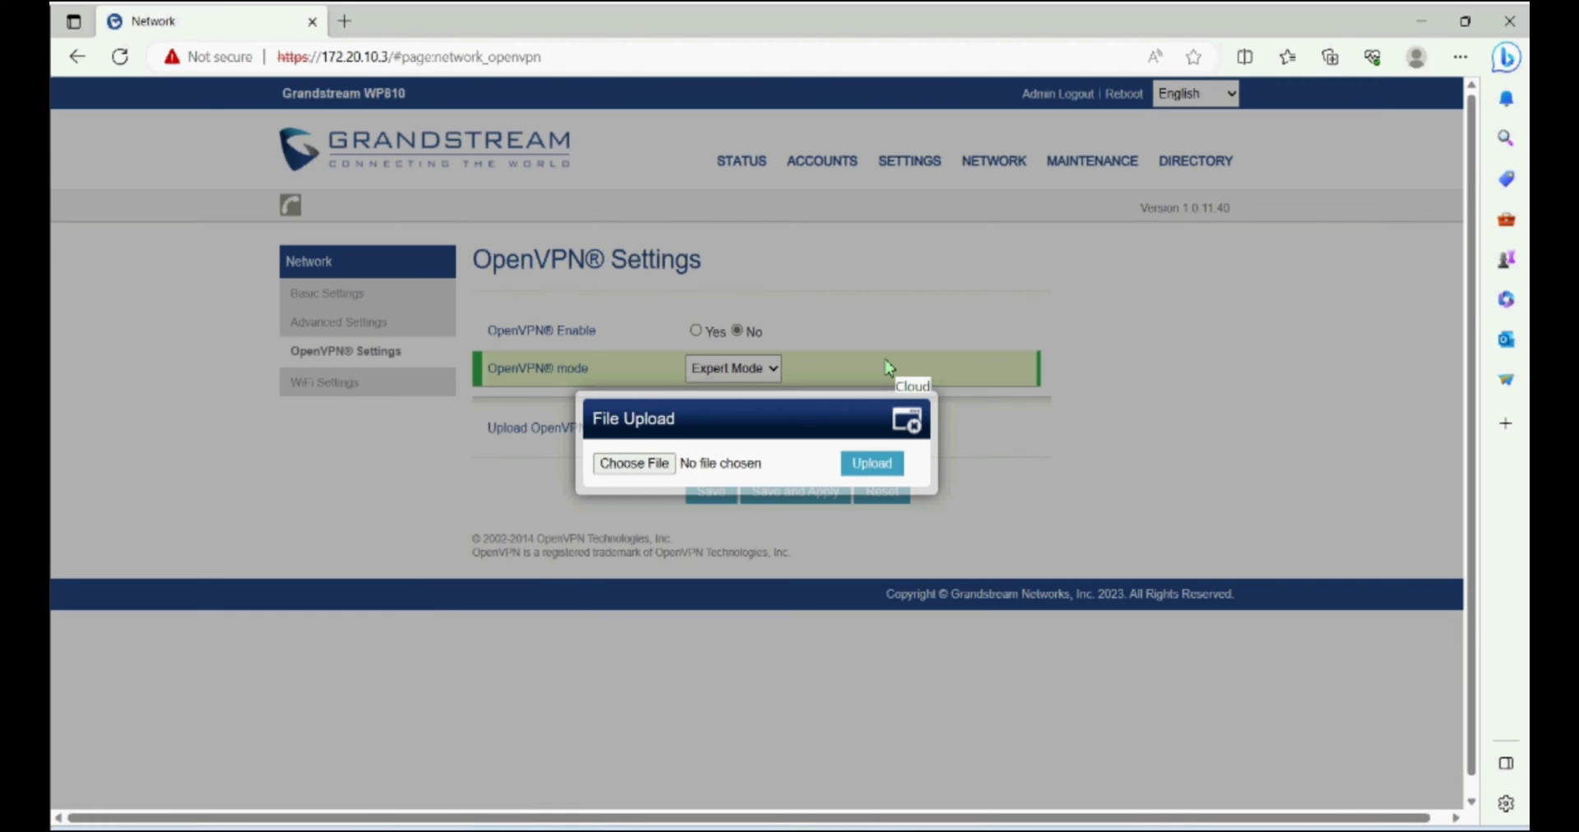
pyautogui.press('space')
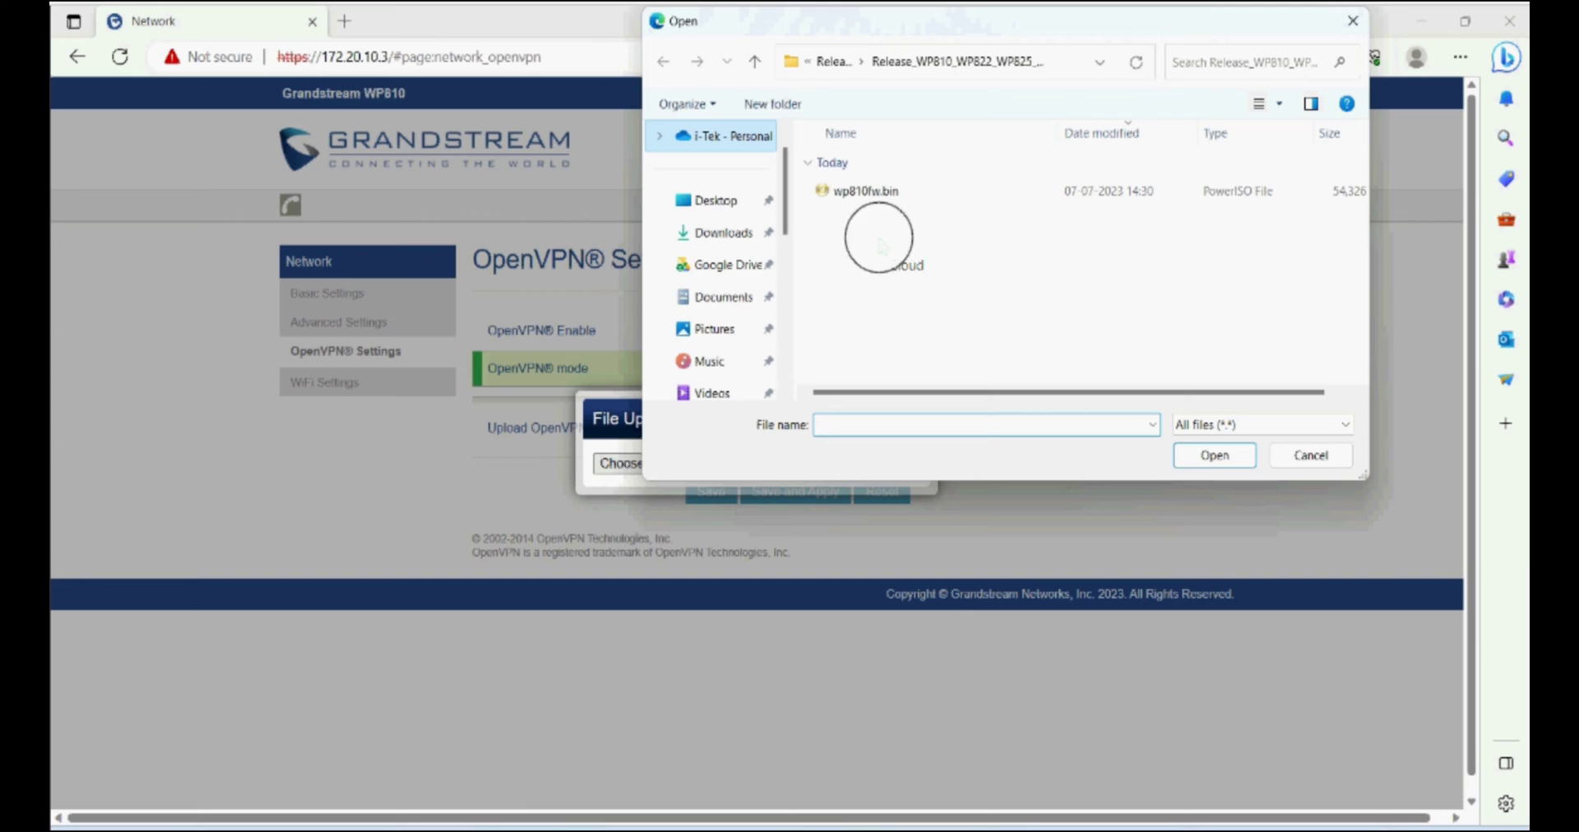
pyautogui.press('Down')
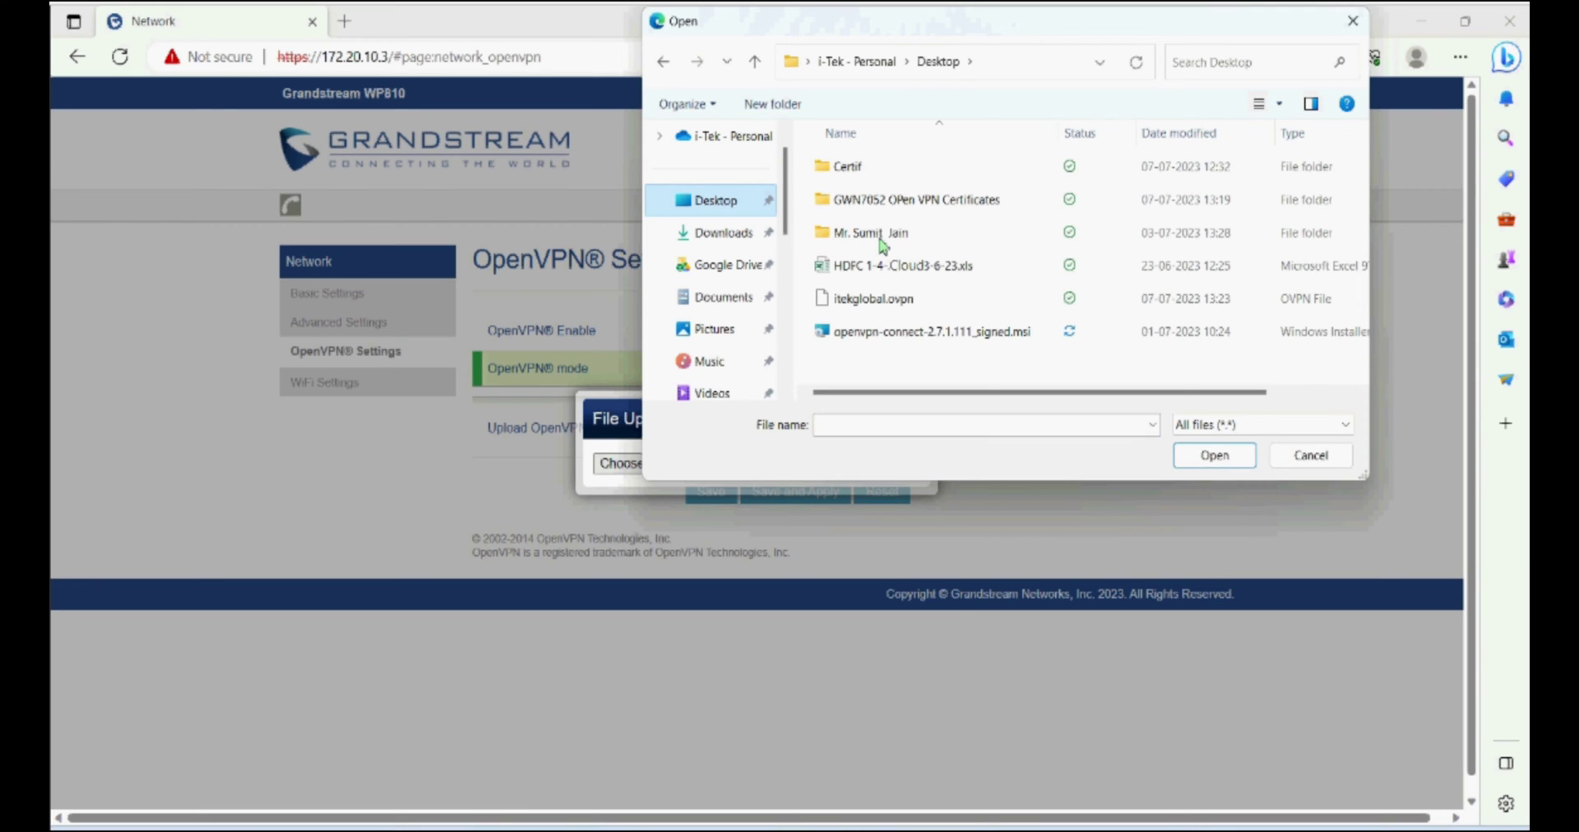
pyautogui.press('Tab')
pyautogui.press('Down')
pyautogui.press('Return')
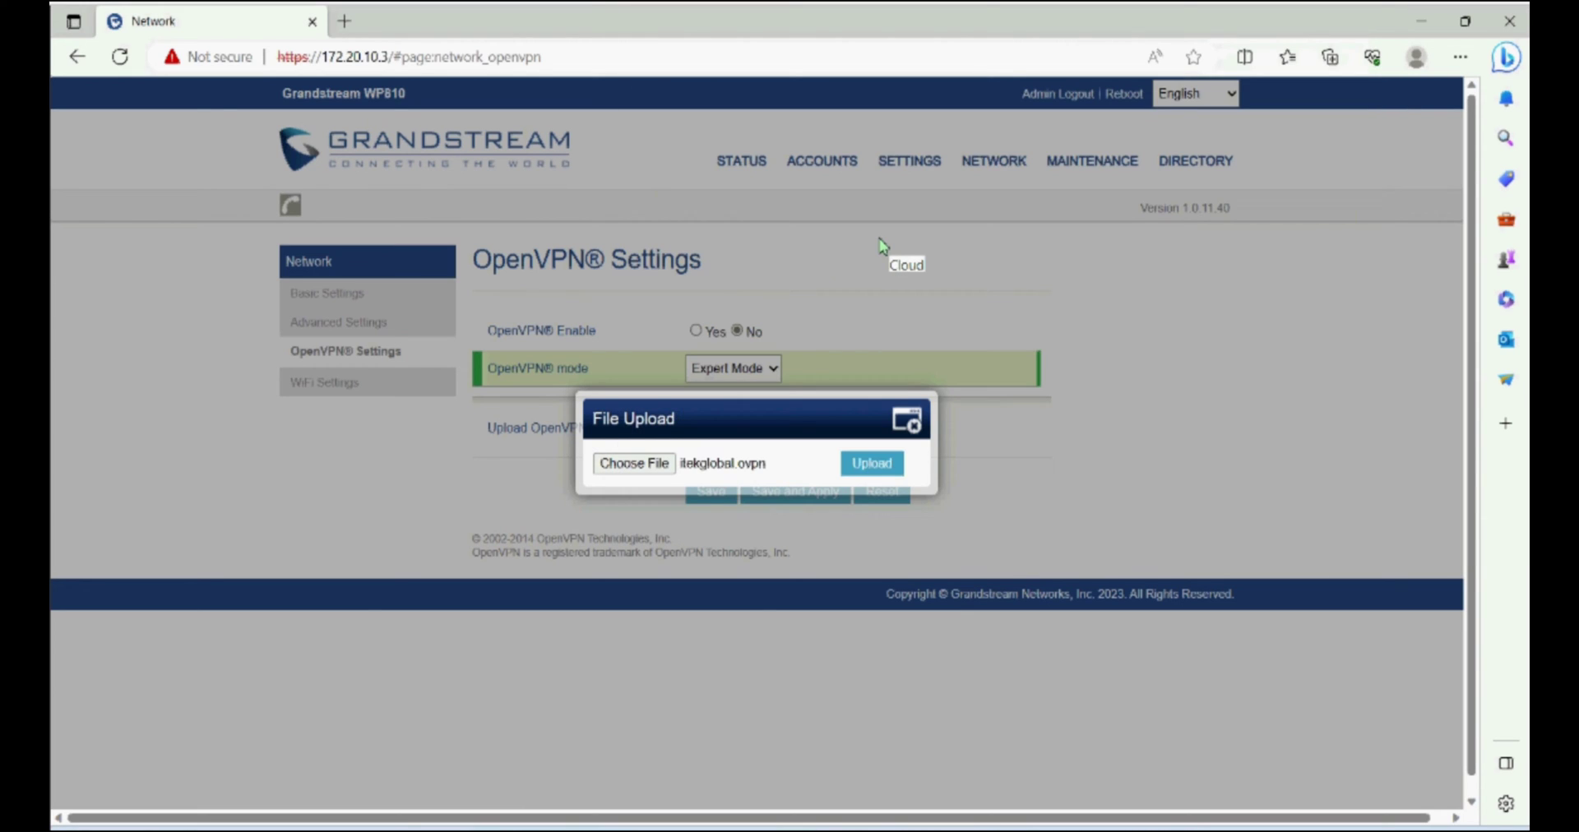
pyautogui.press('Tab')
pyautogui.press('Return')
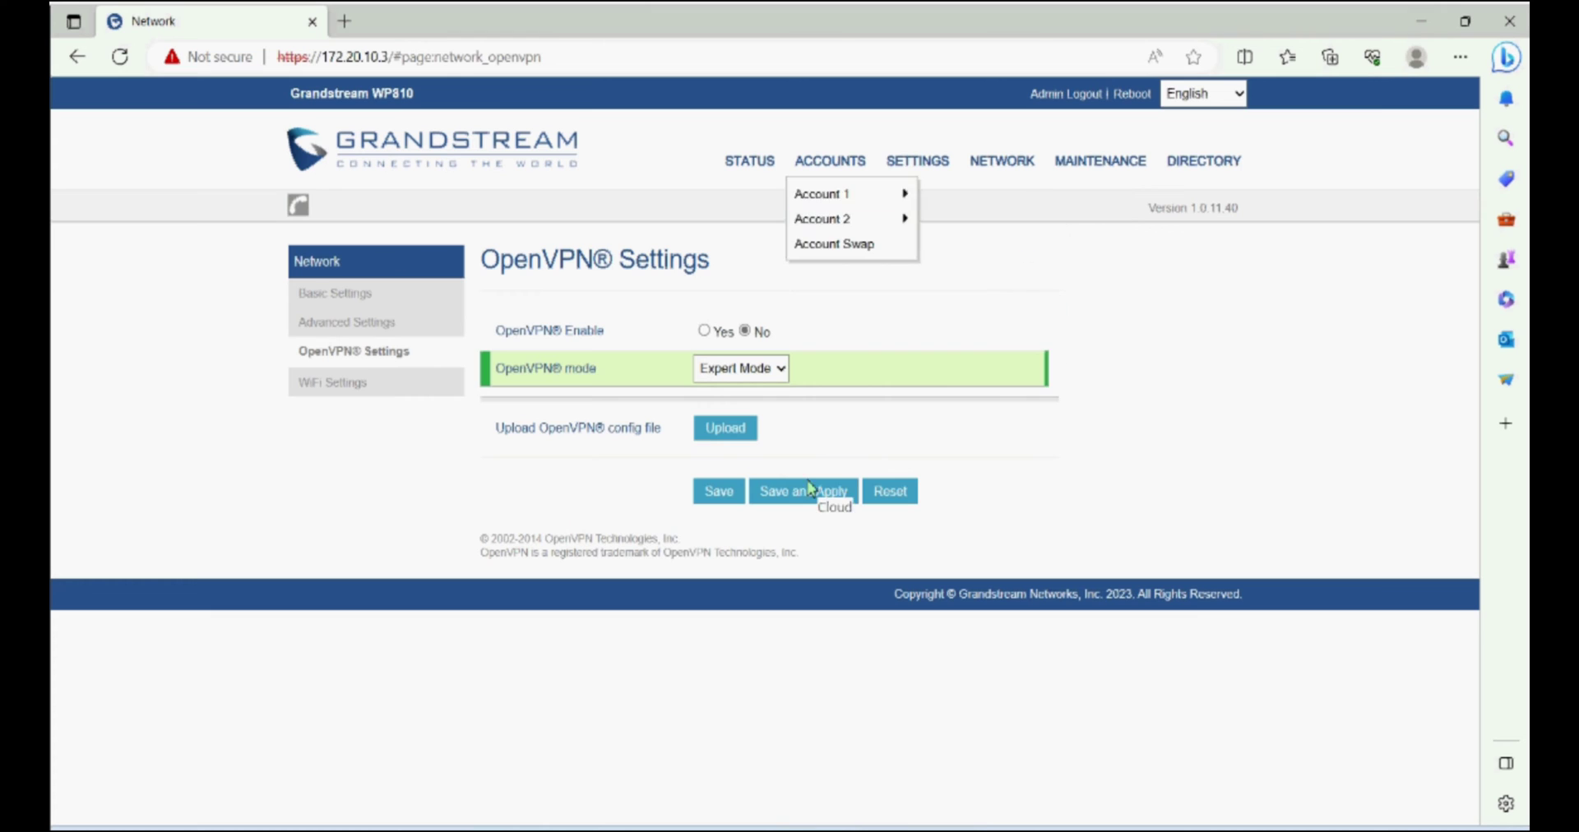
# Step: Set OpenVPN Enable to Yes and save and apply the setting
pyautogui.click(809, 491)
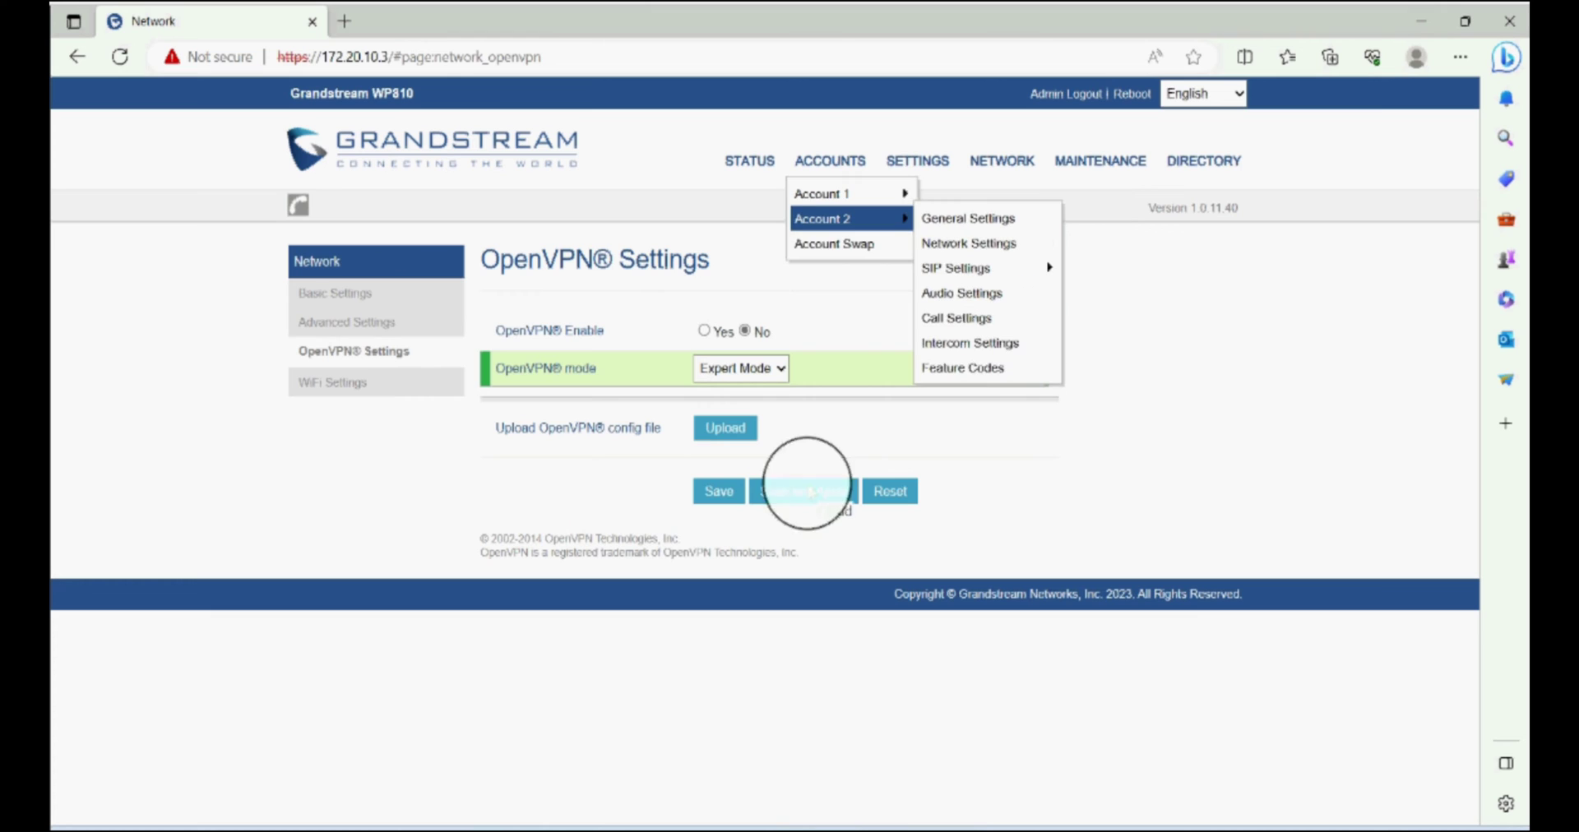
pyautogui.click(807, 494)
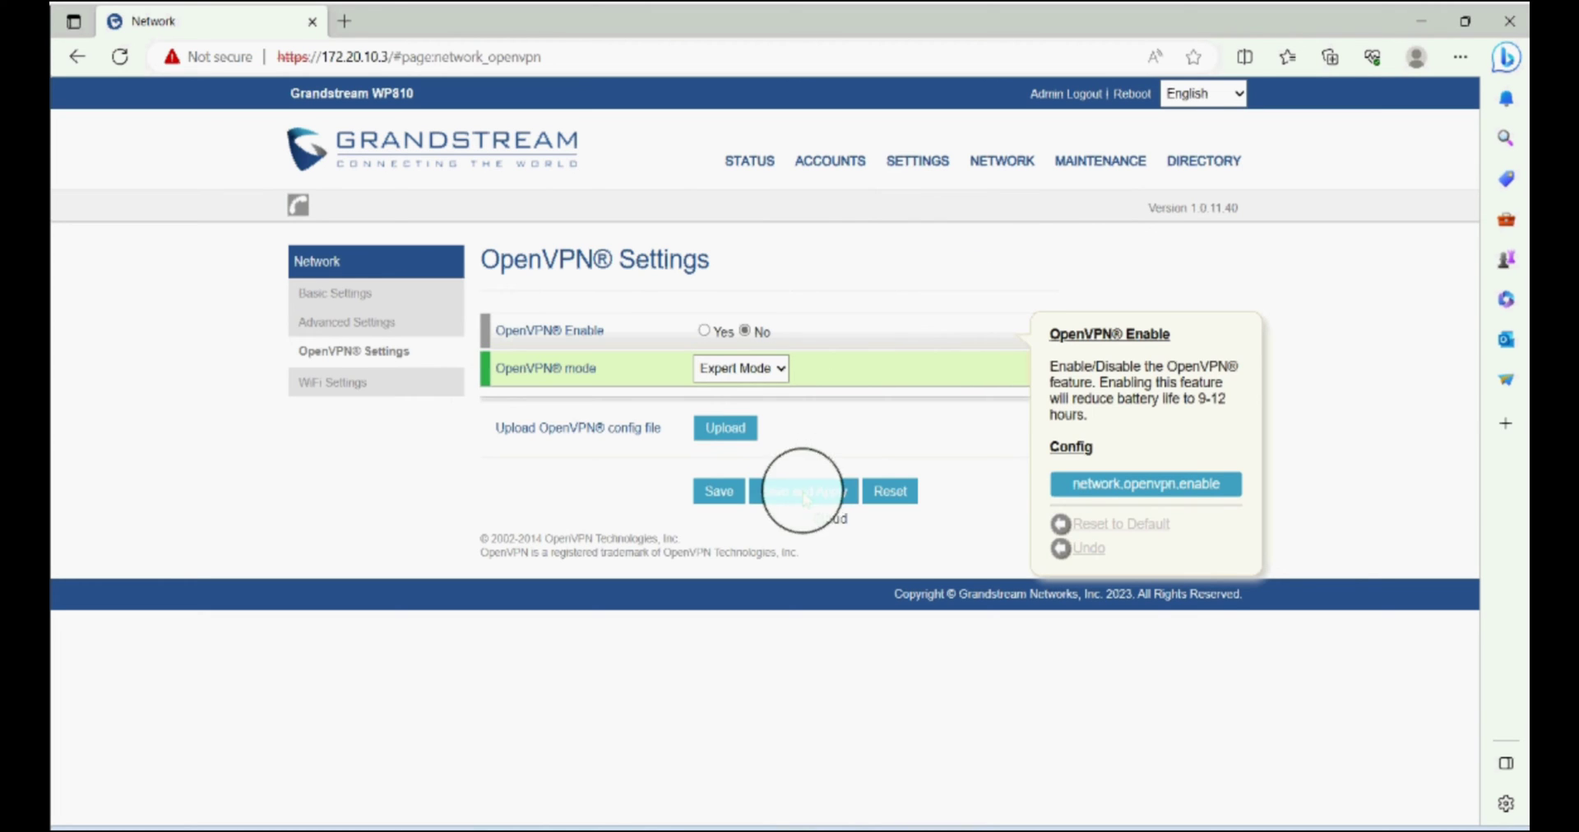
pyautogui.click(805, 492)
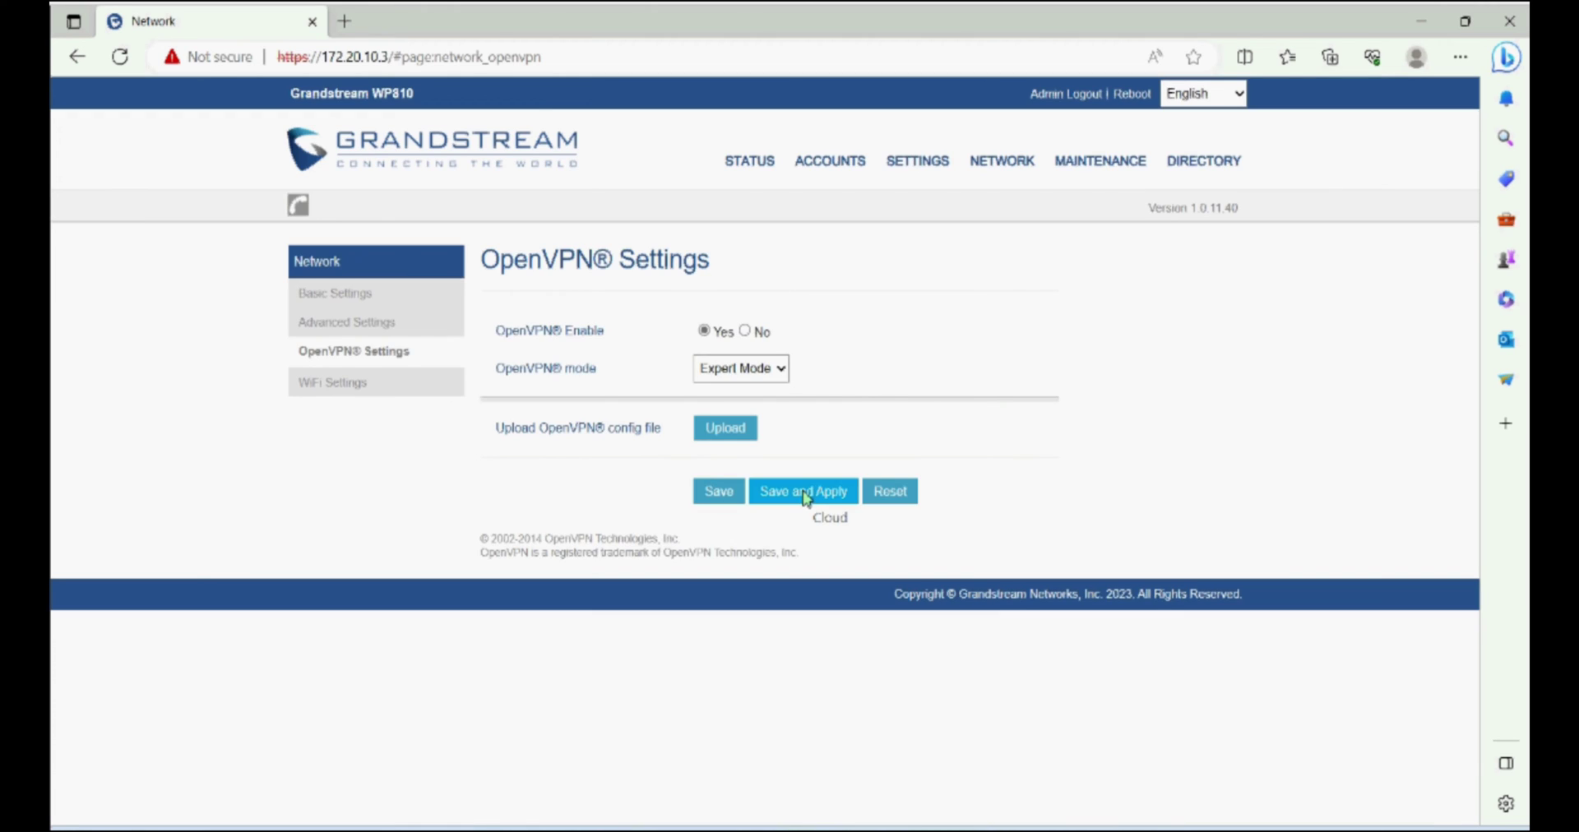
pyautogui.click(806, 493)
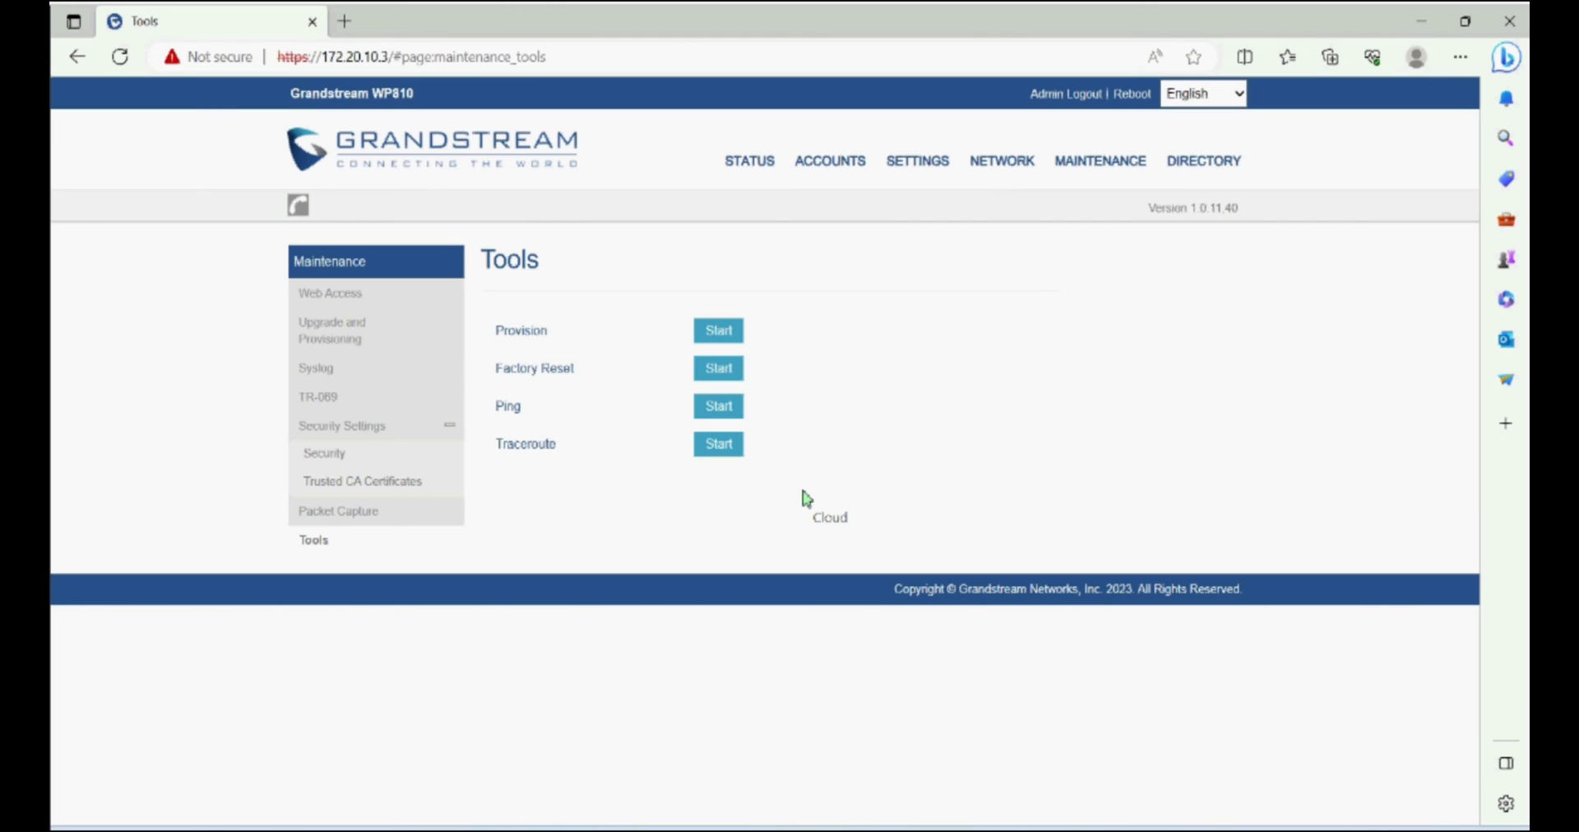
# Step: Ping the PBX at 192.168.2.81 and close the results once it reports alive
pyautogui.click(718, 405)
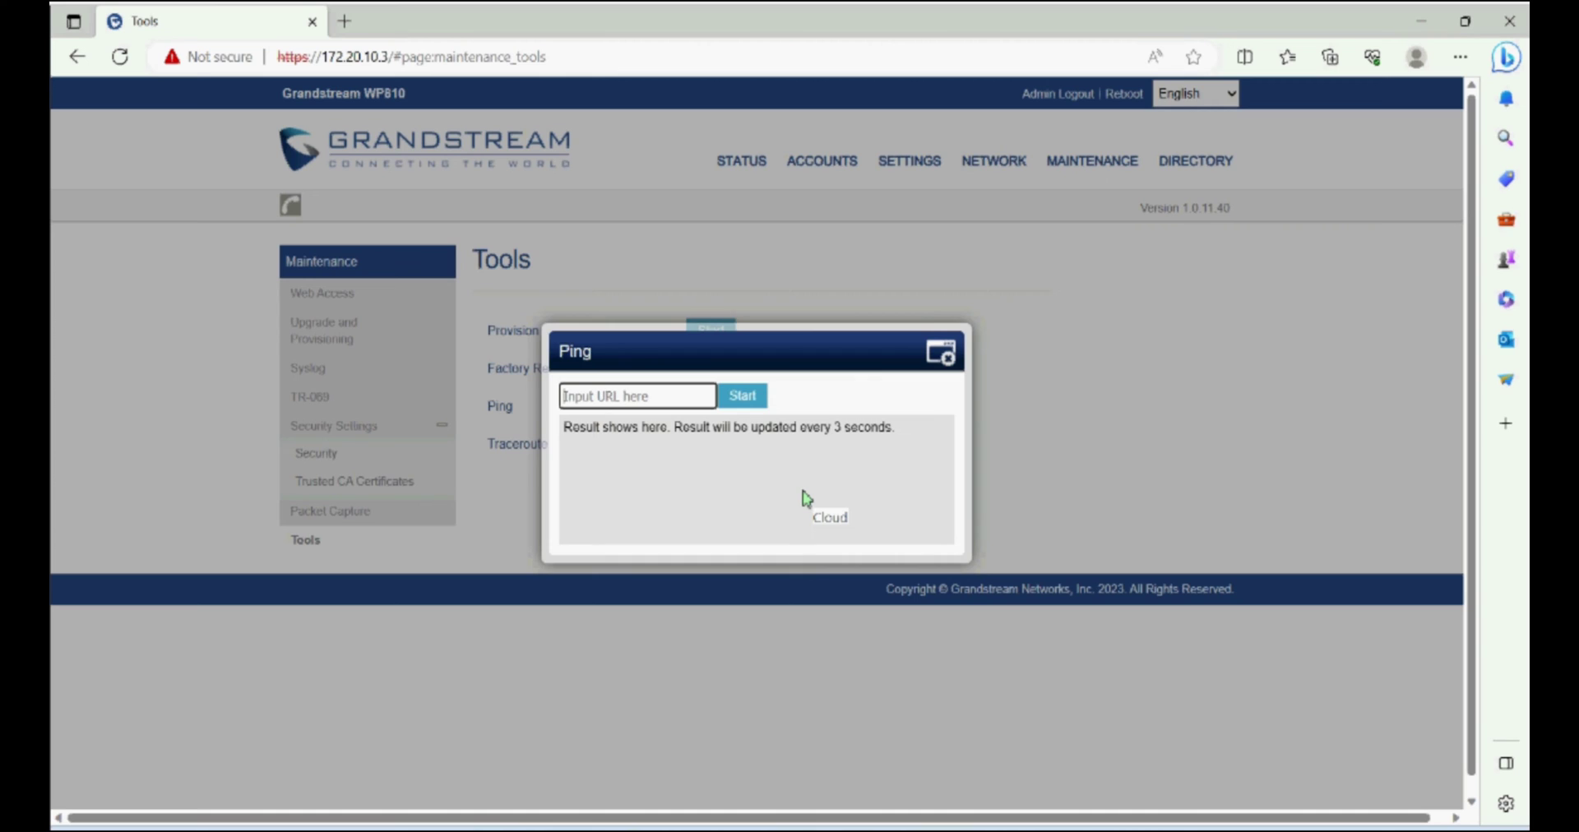
pyautogui.write('192.168')
pyautogui.write('.2.81')
pyautogui.press('Tab')
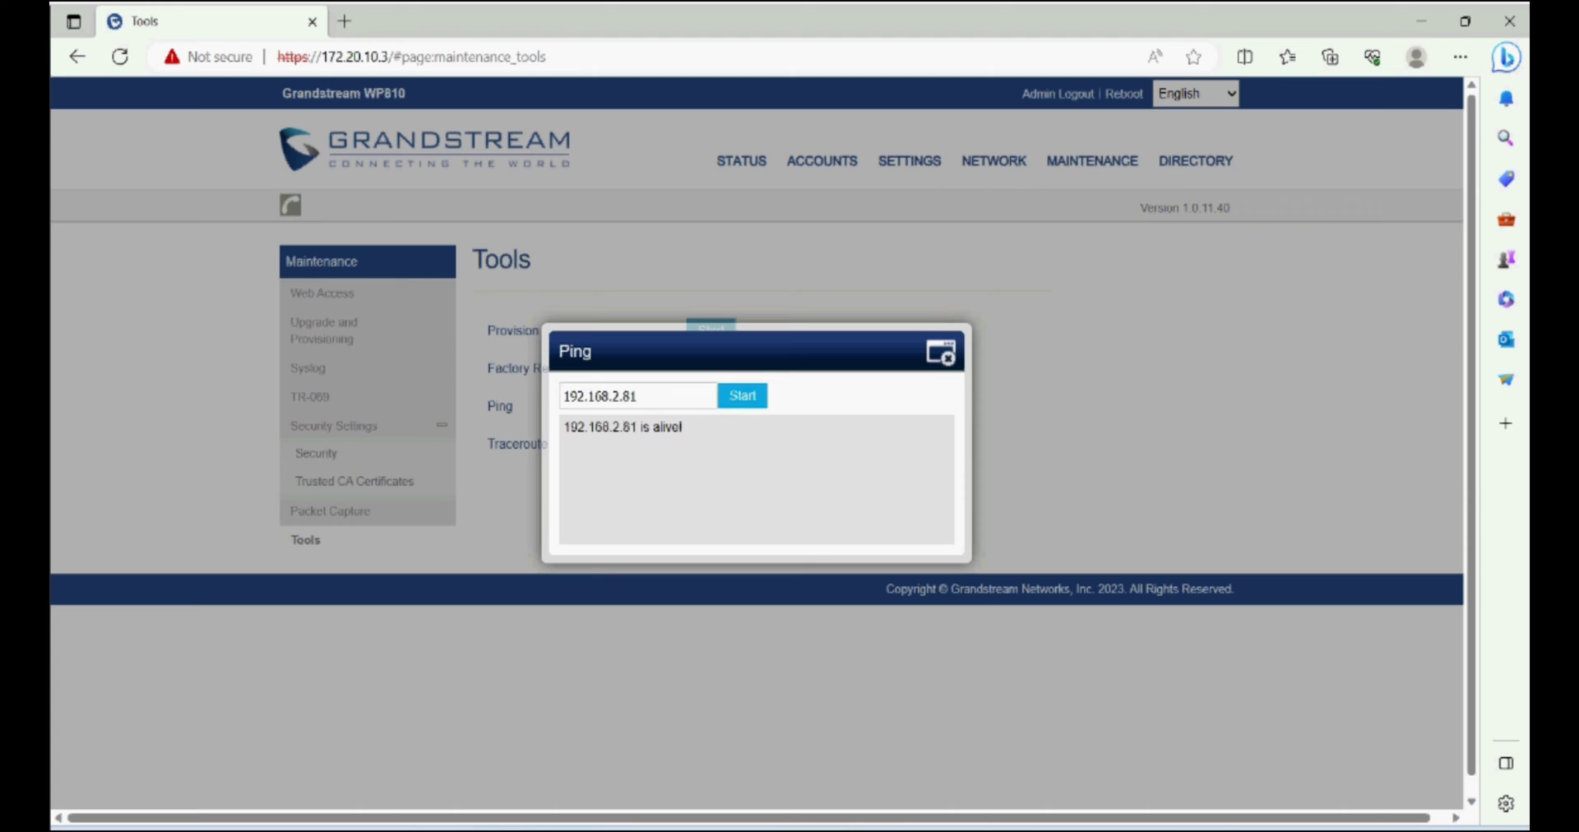
pyautogui.press('Tab')
pyautogui.click(941, 353)
# Step: Activate account 1 with account name 115 and SIP server 192.168.2.81
pyautogui.click(921, 198)
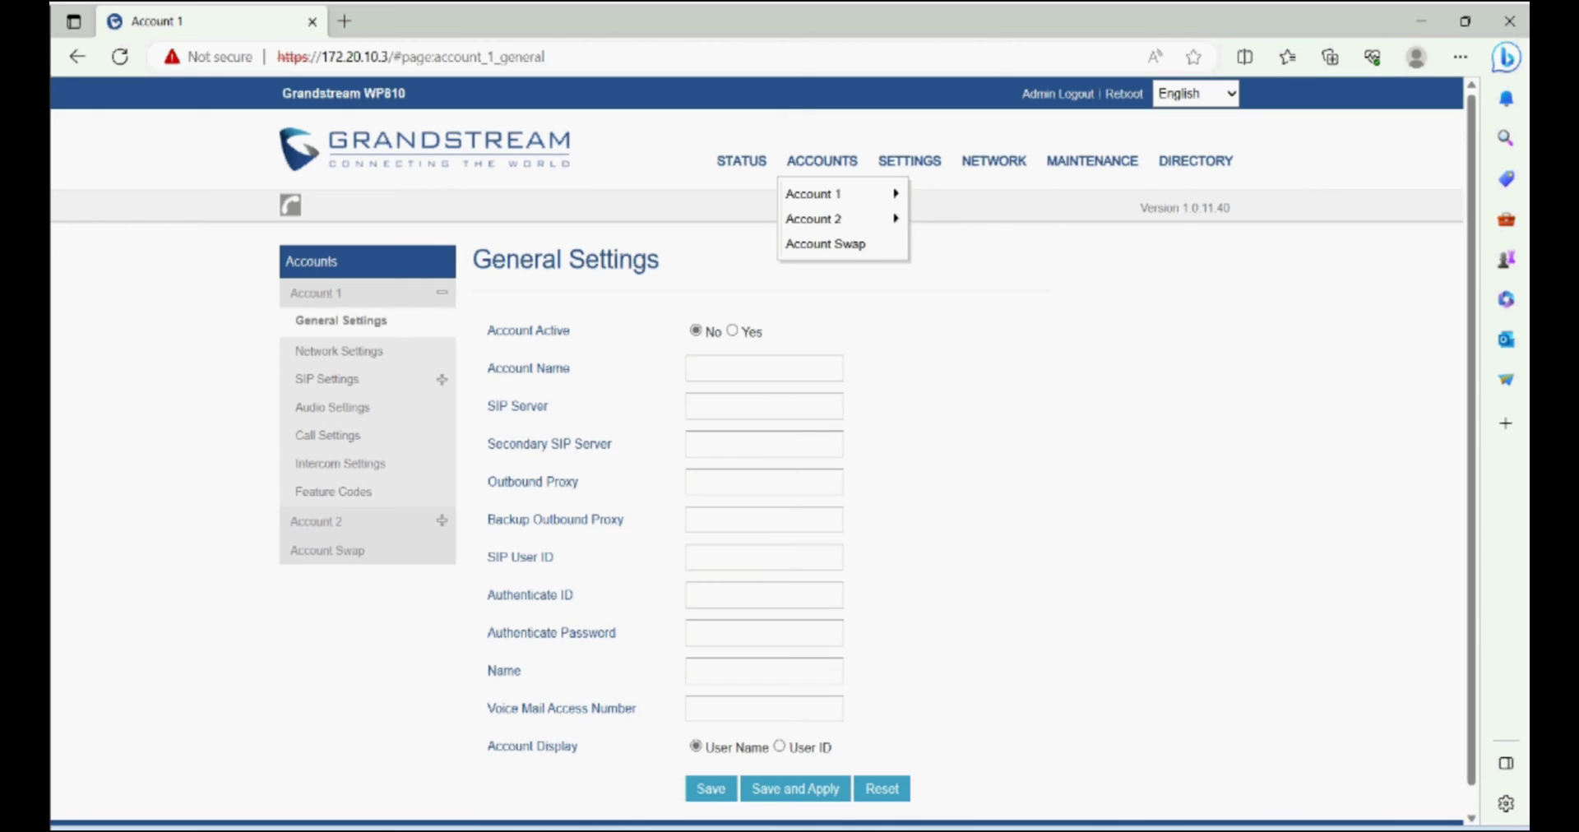
pyautogui.click(732, 330)
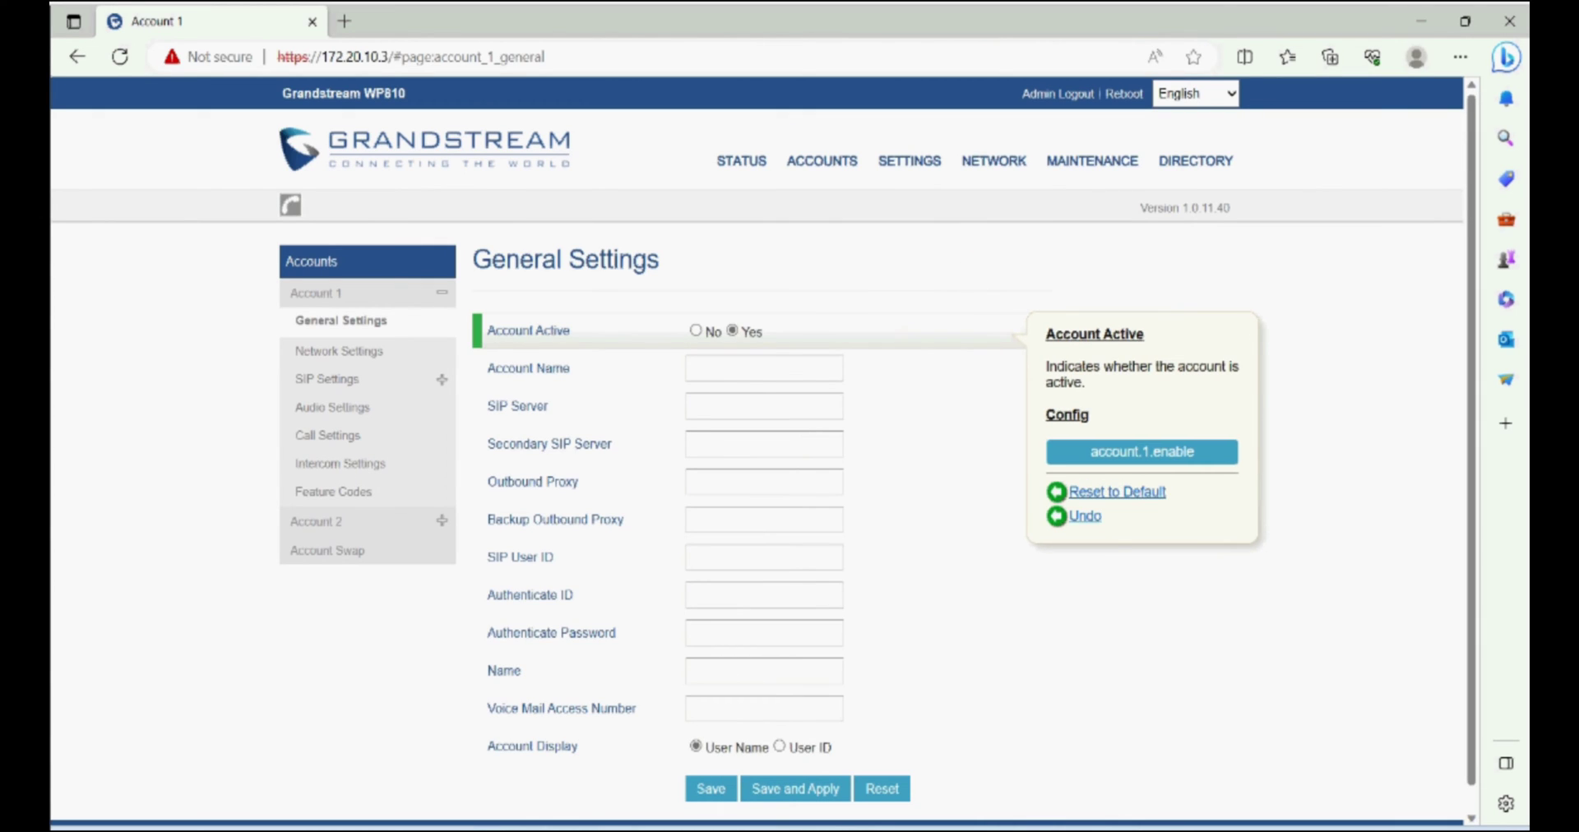
pyautogui.click(764, 367)
pyautogui.write('1')
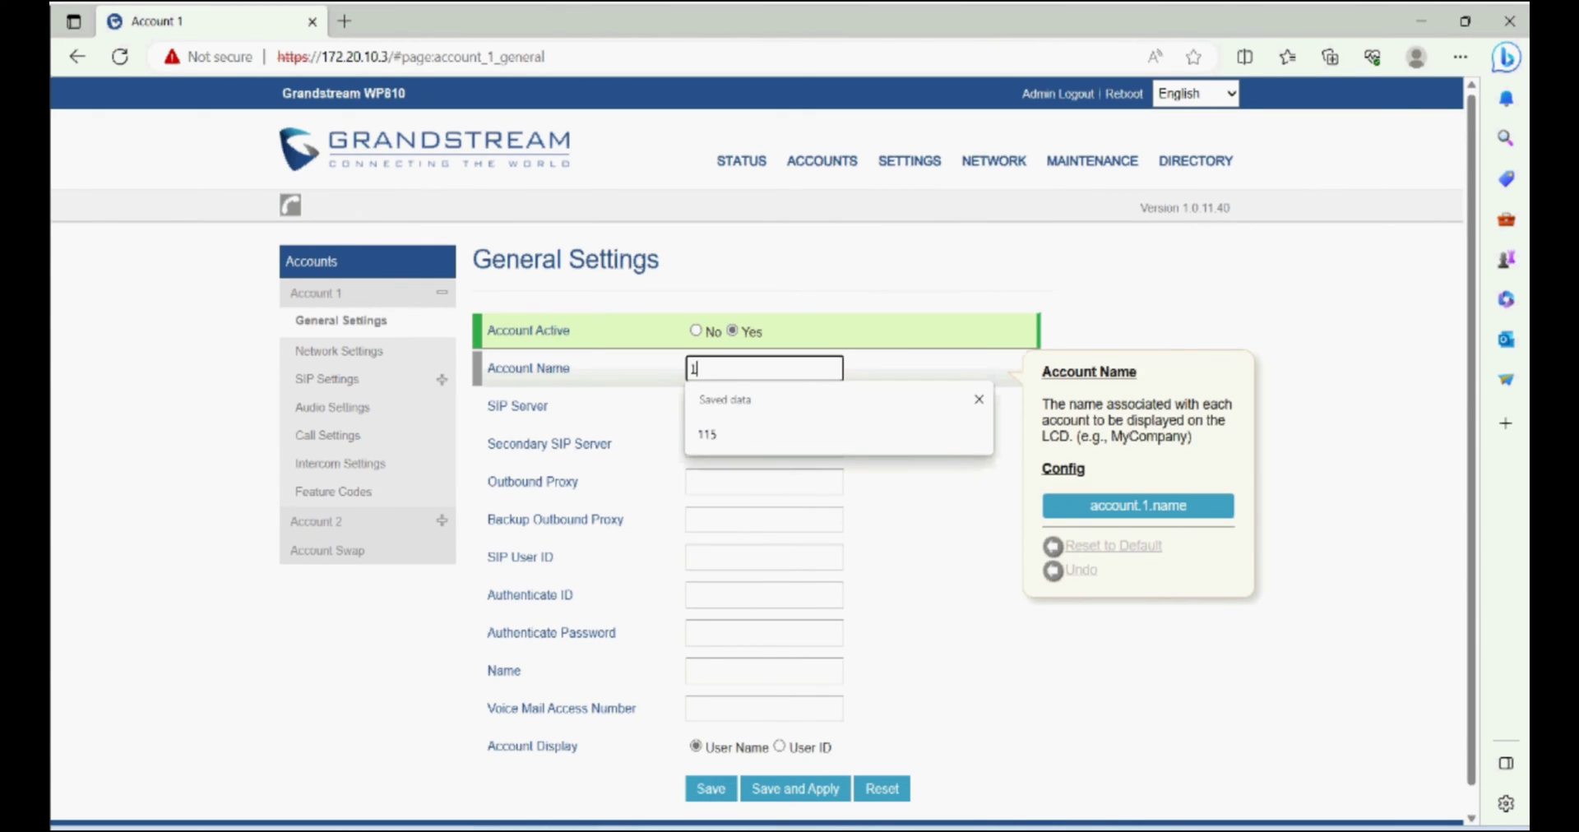
pyautogui.write('15')
pyautogui.press('Tab')
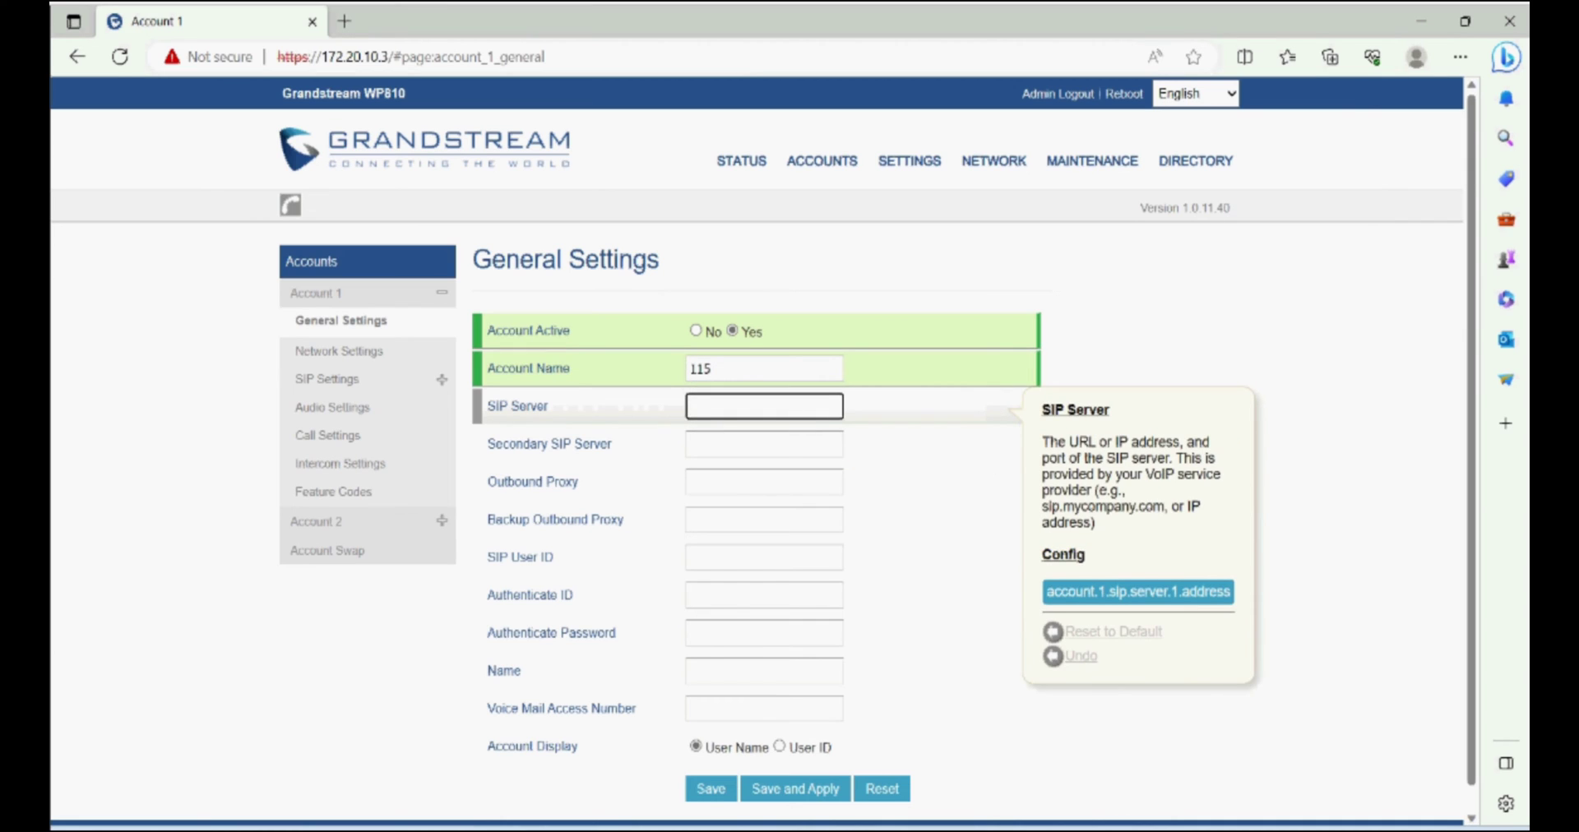
pyautogui.write('192.16')
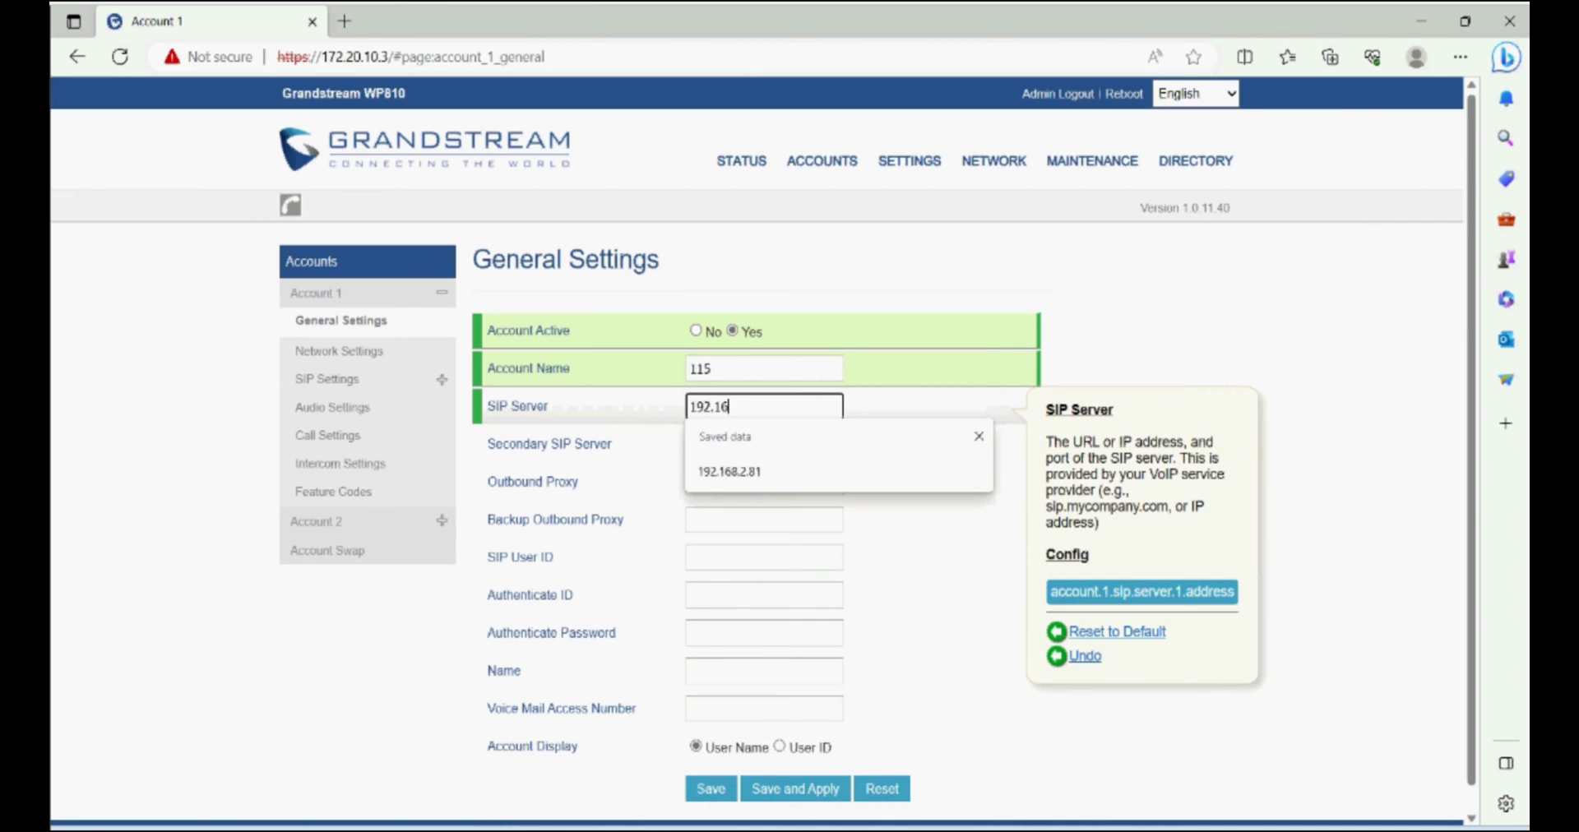
pyautogui.write('8')
pyautogui.write('.2.8')
pyautogui.write('1')
pyautogui.press('Tab')
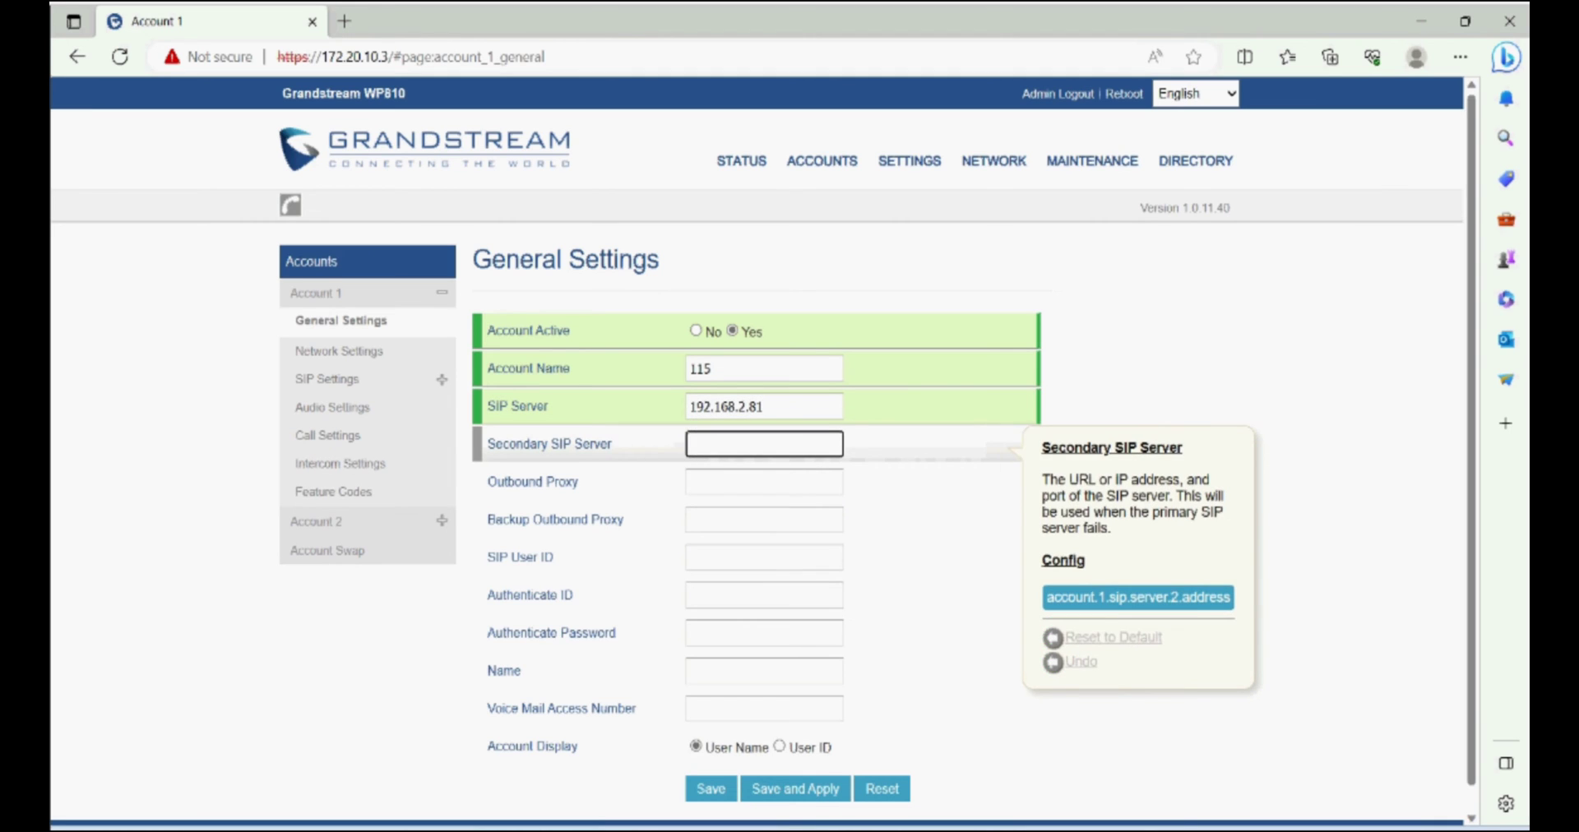
pyautogui.press('Tab')
pyautogui.press('Tab')
pyautogui.press('Tab')
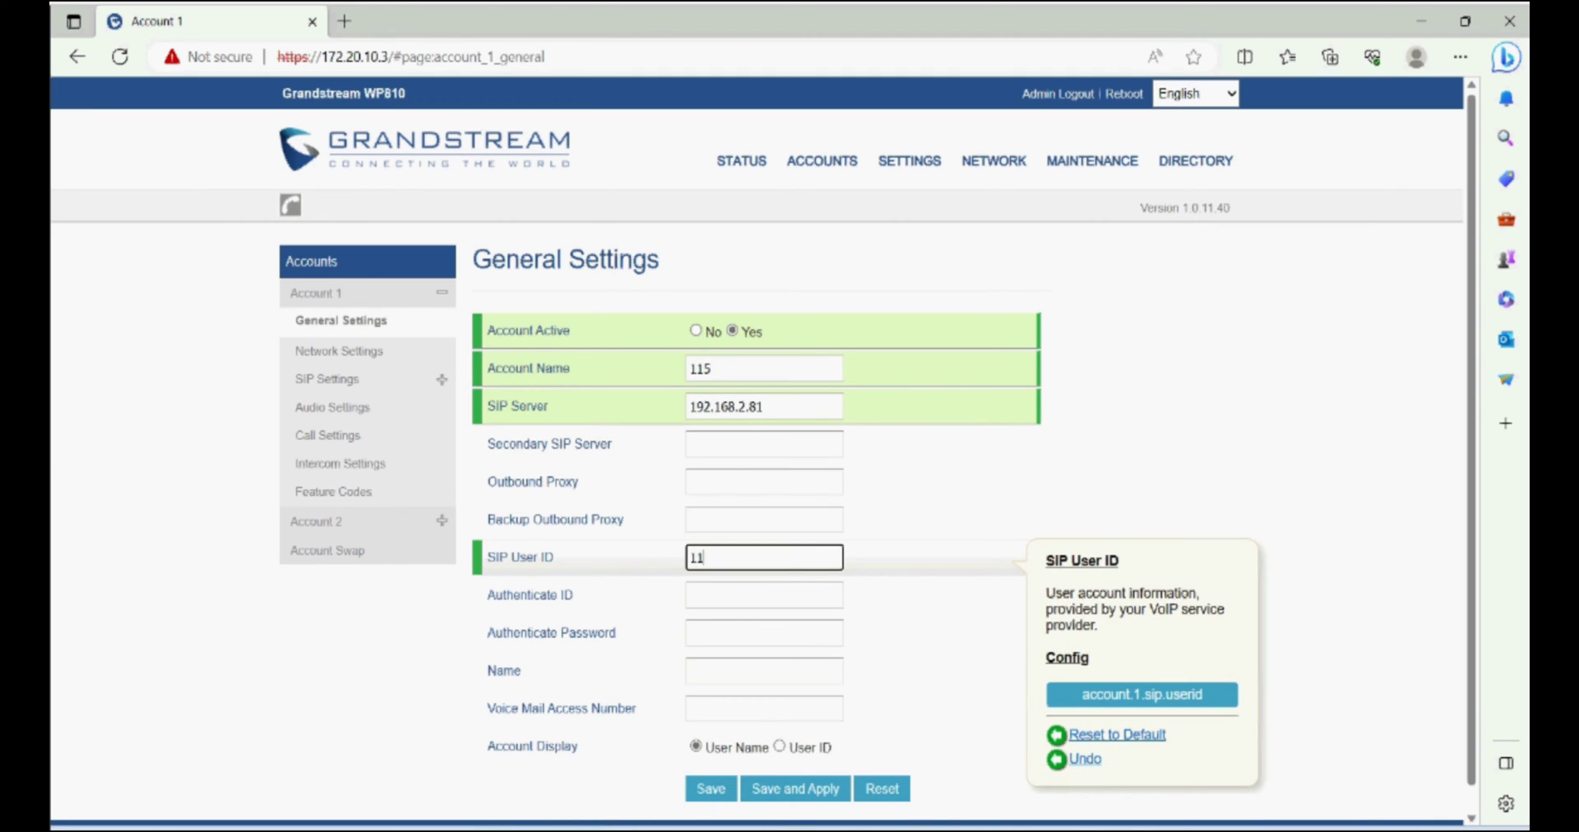
# Step: Enter SIP user ID 115 and the authentication password, then save, apply and reload
pyautogui.press('Tab')
pyautogui.press('Tab')
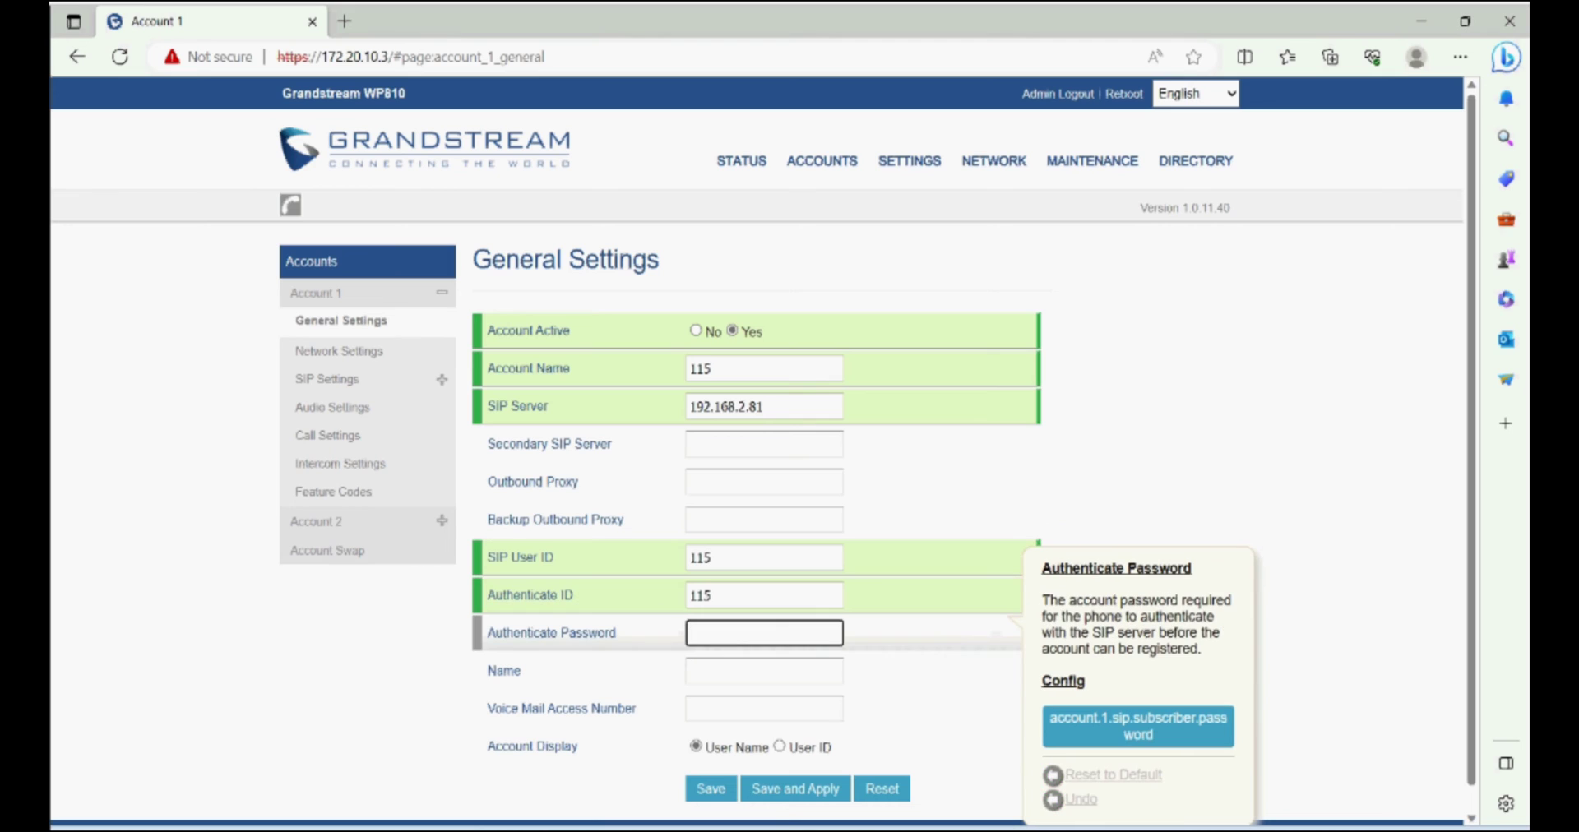
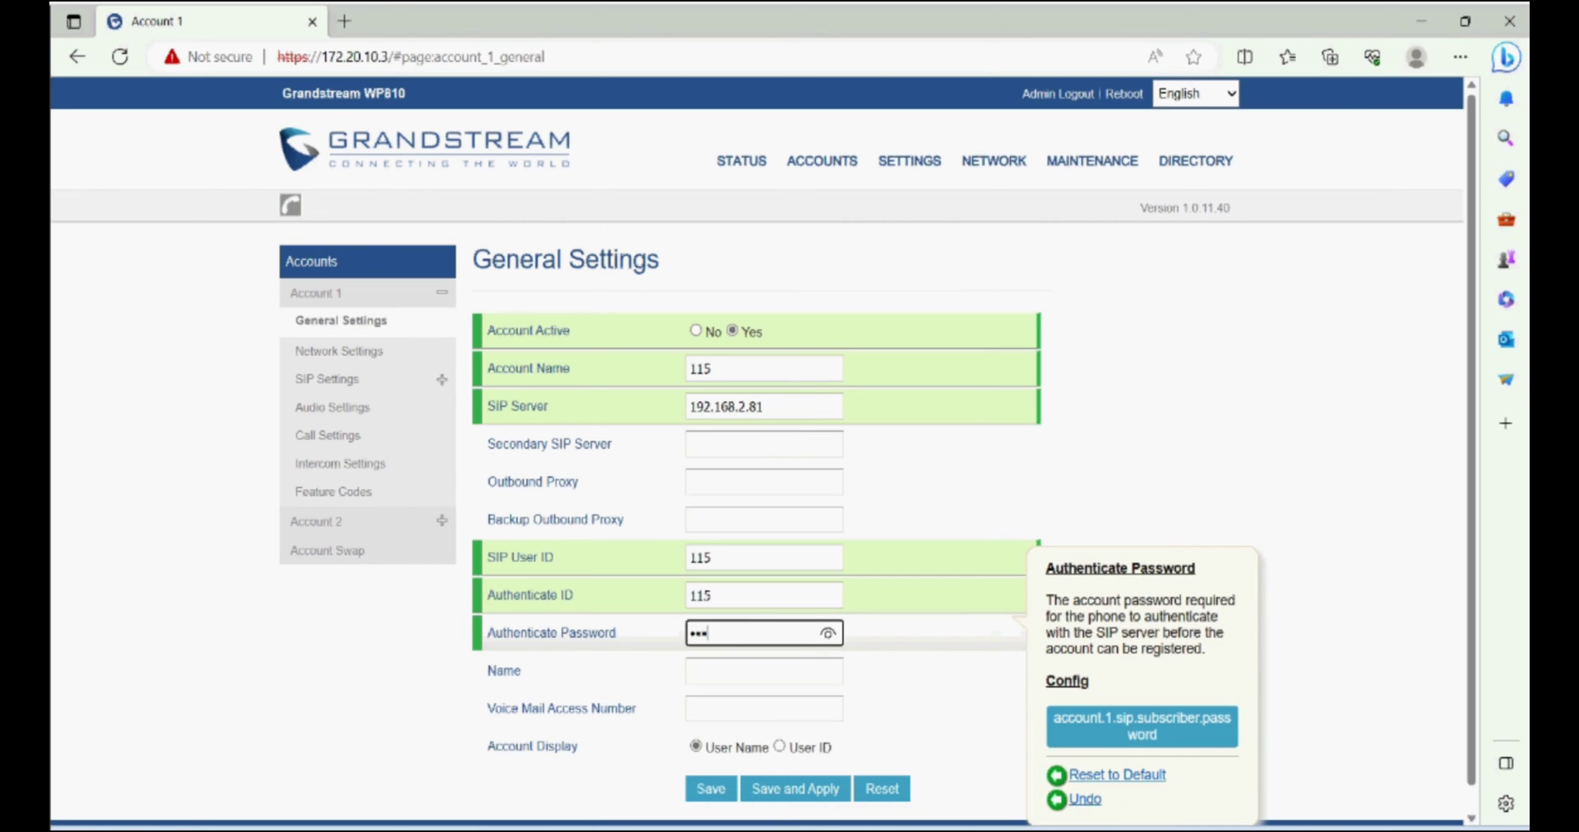
pyautogui.click(795, 789)
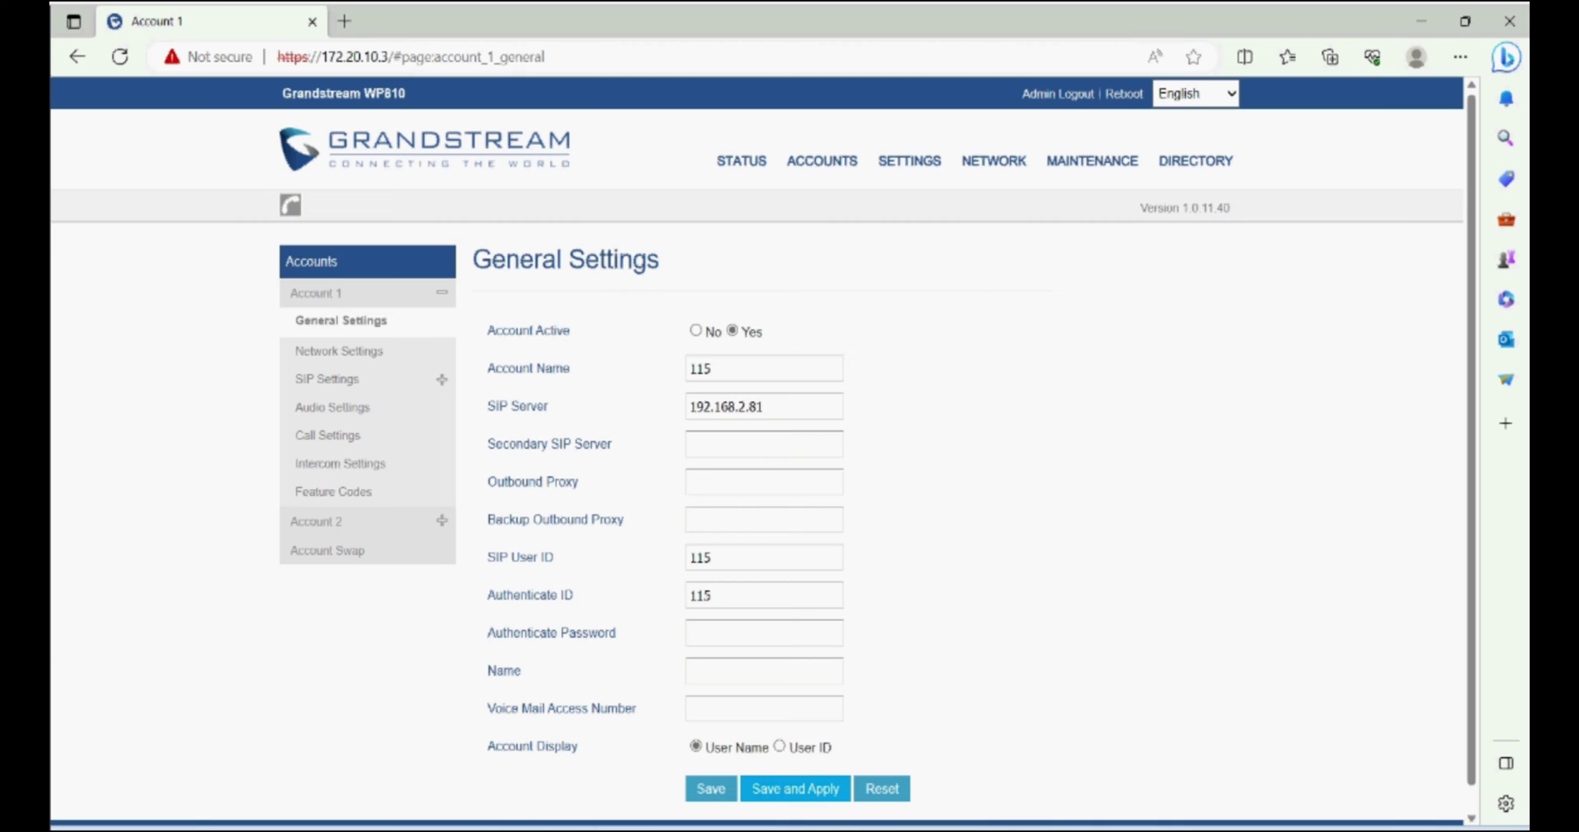
pyautogui.press('F5')
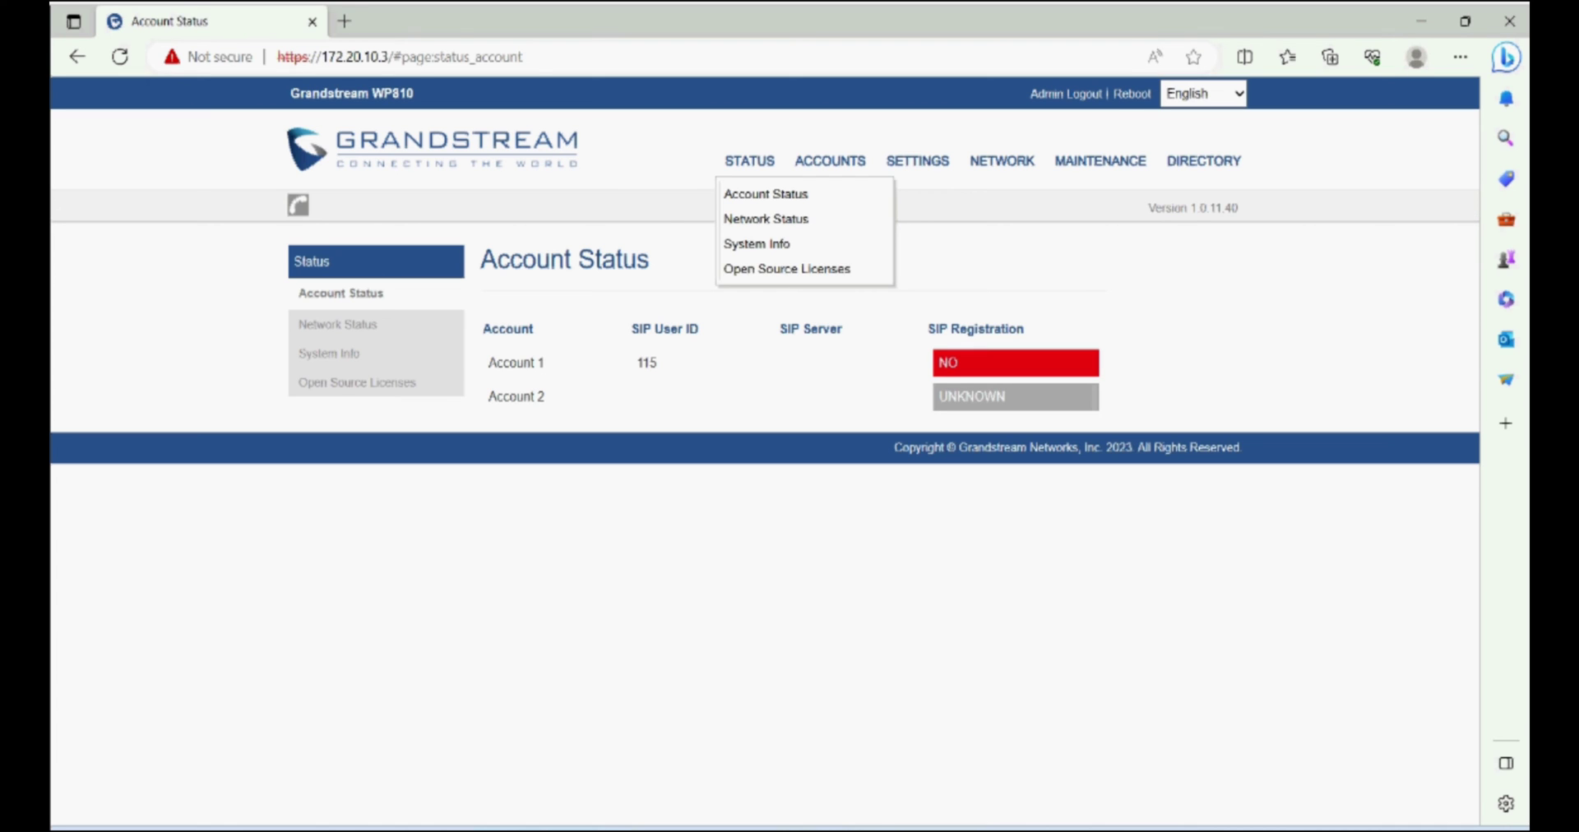
# Step: In a new tab, load the UCM login at 192.168.2.81 and sign in with the saved admin username and its password
pyautogui.click(344, 21)
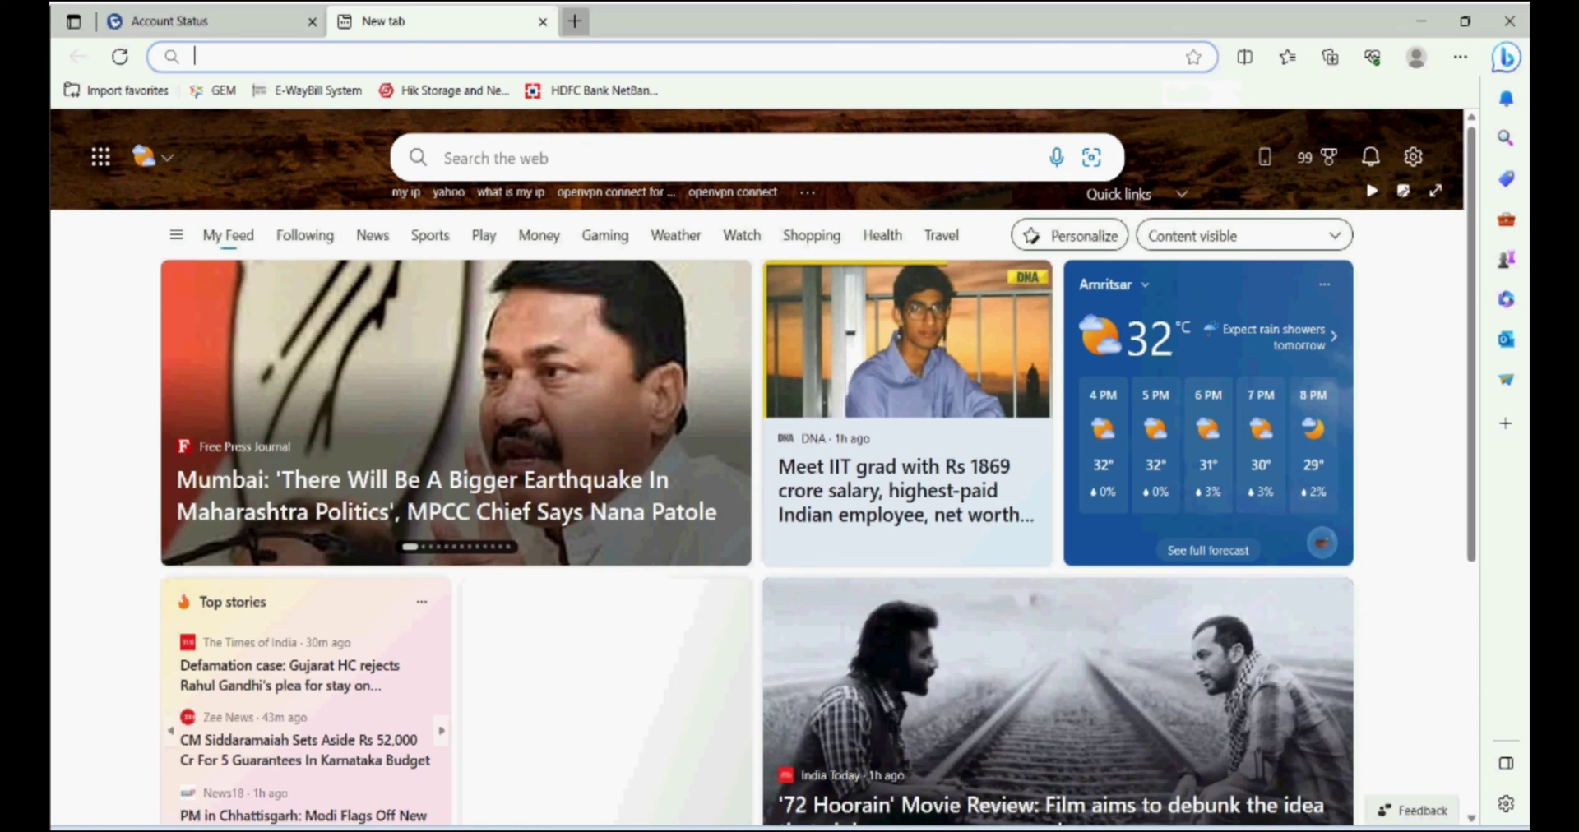
pyautogui.write('192.168.2.81')
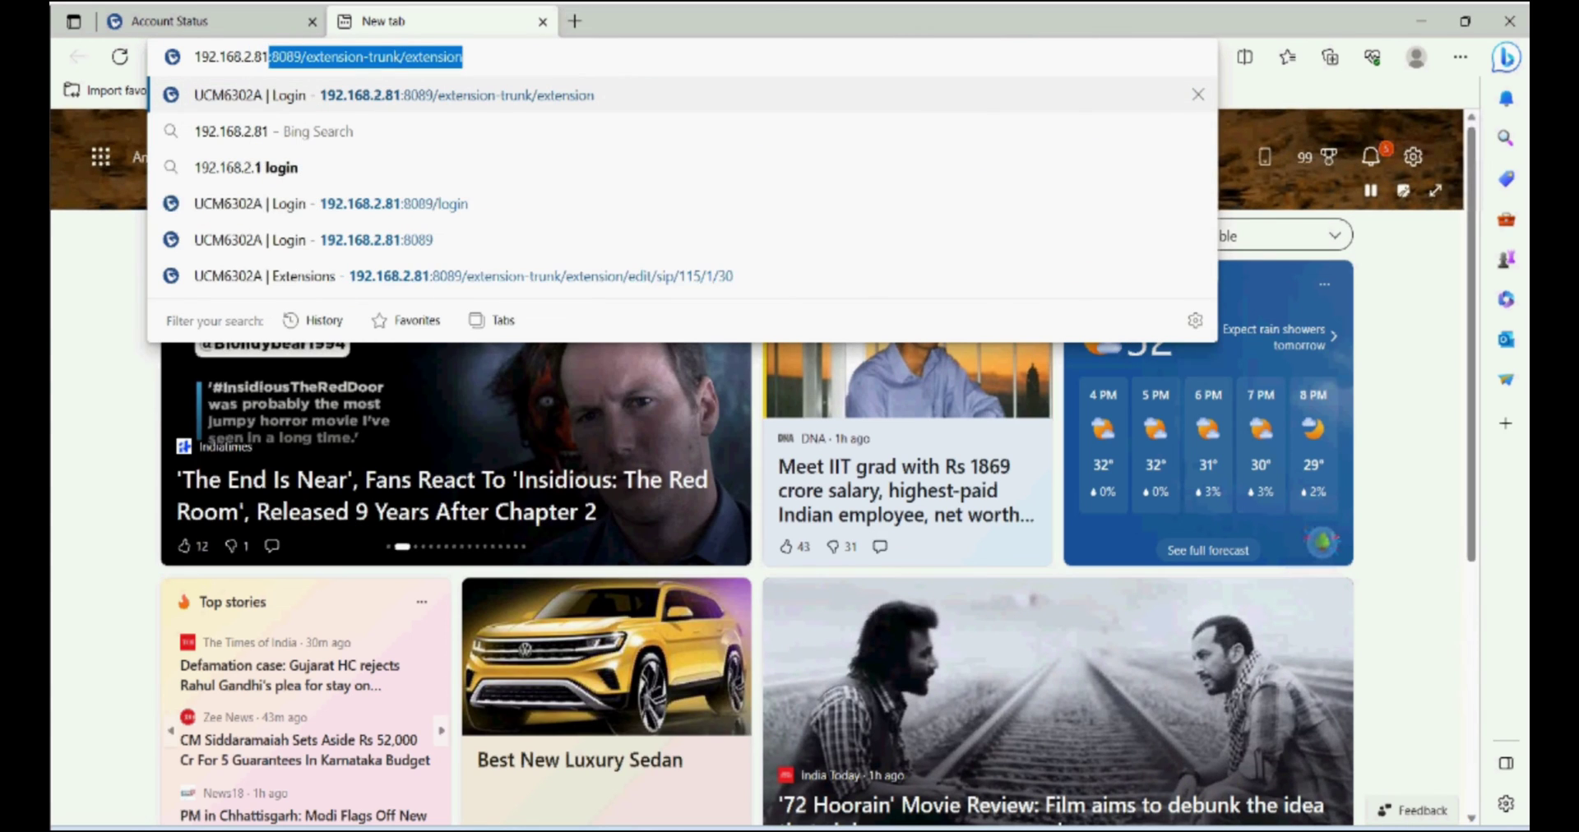
pyautogui.press('Return')
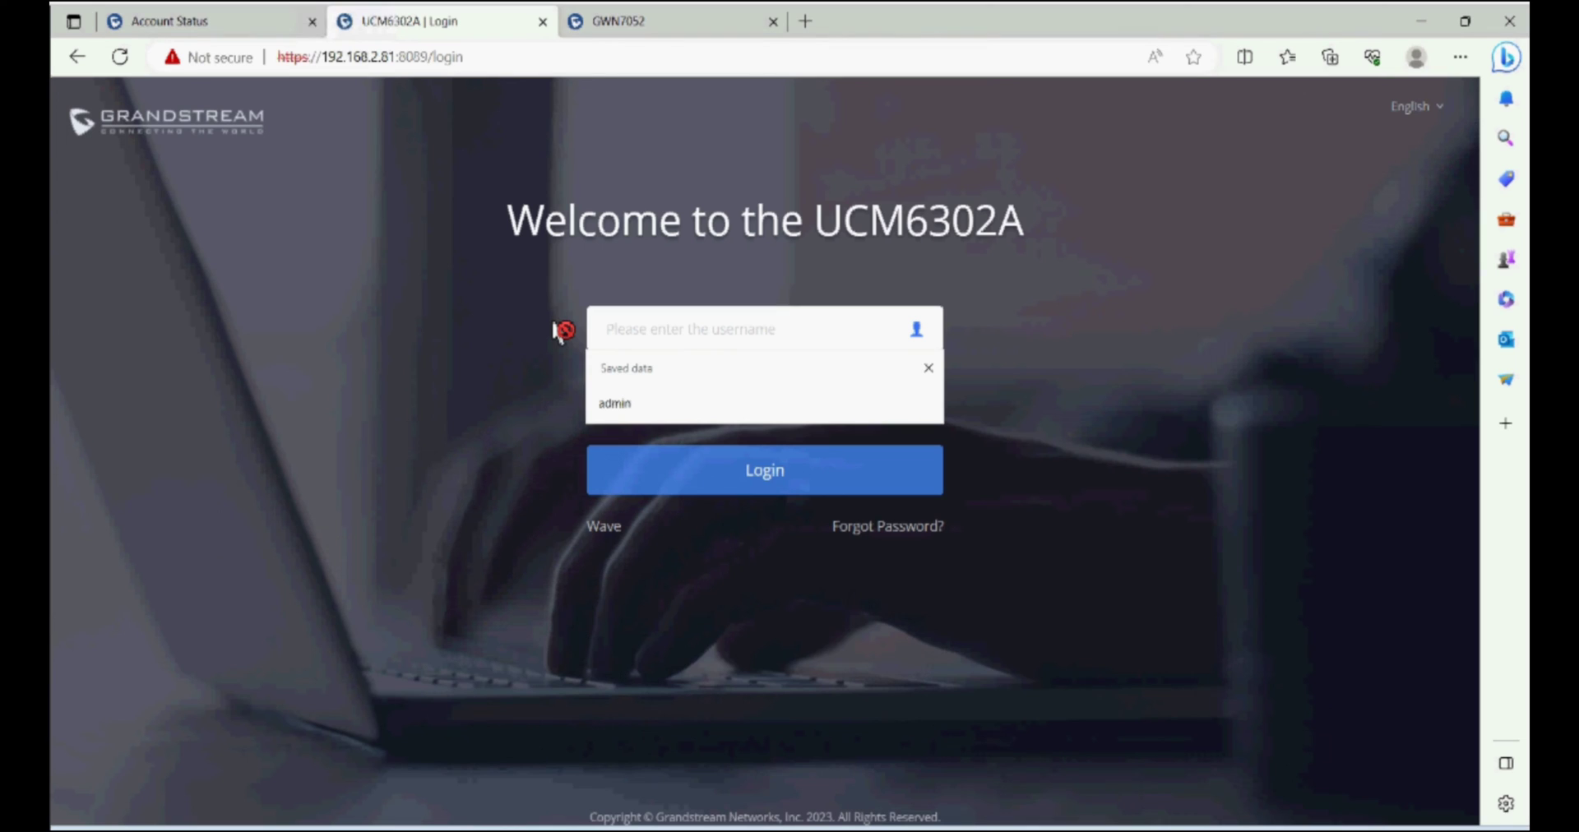
pyautogui.press('Down')
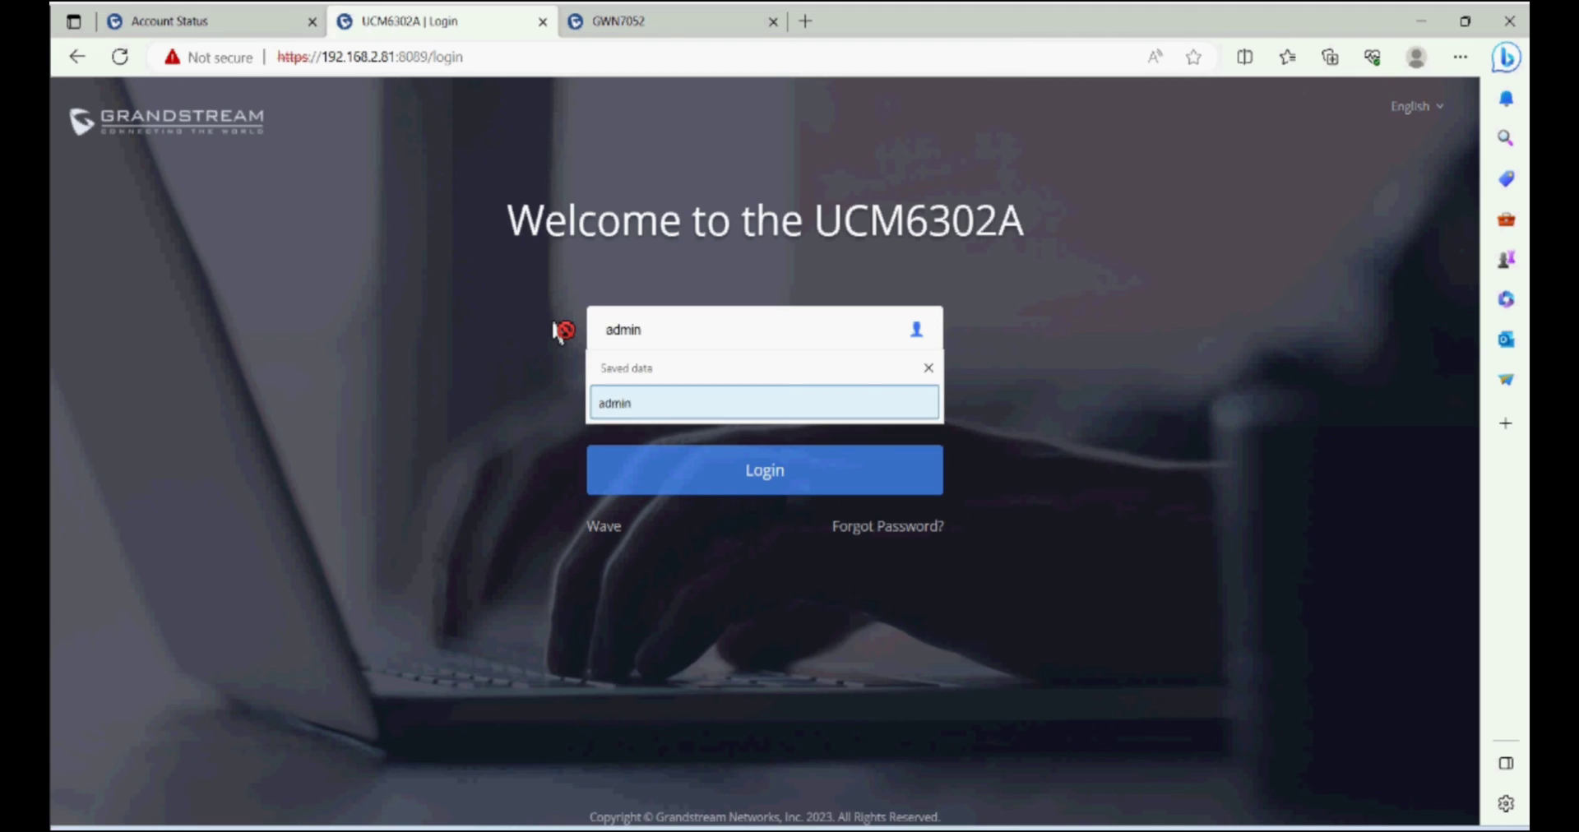
pyautogui.press('Return')
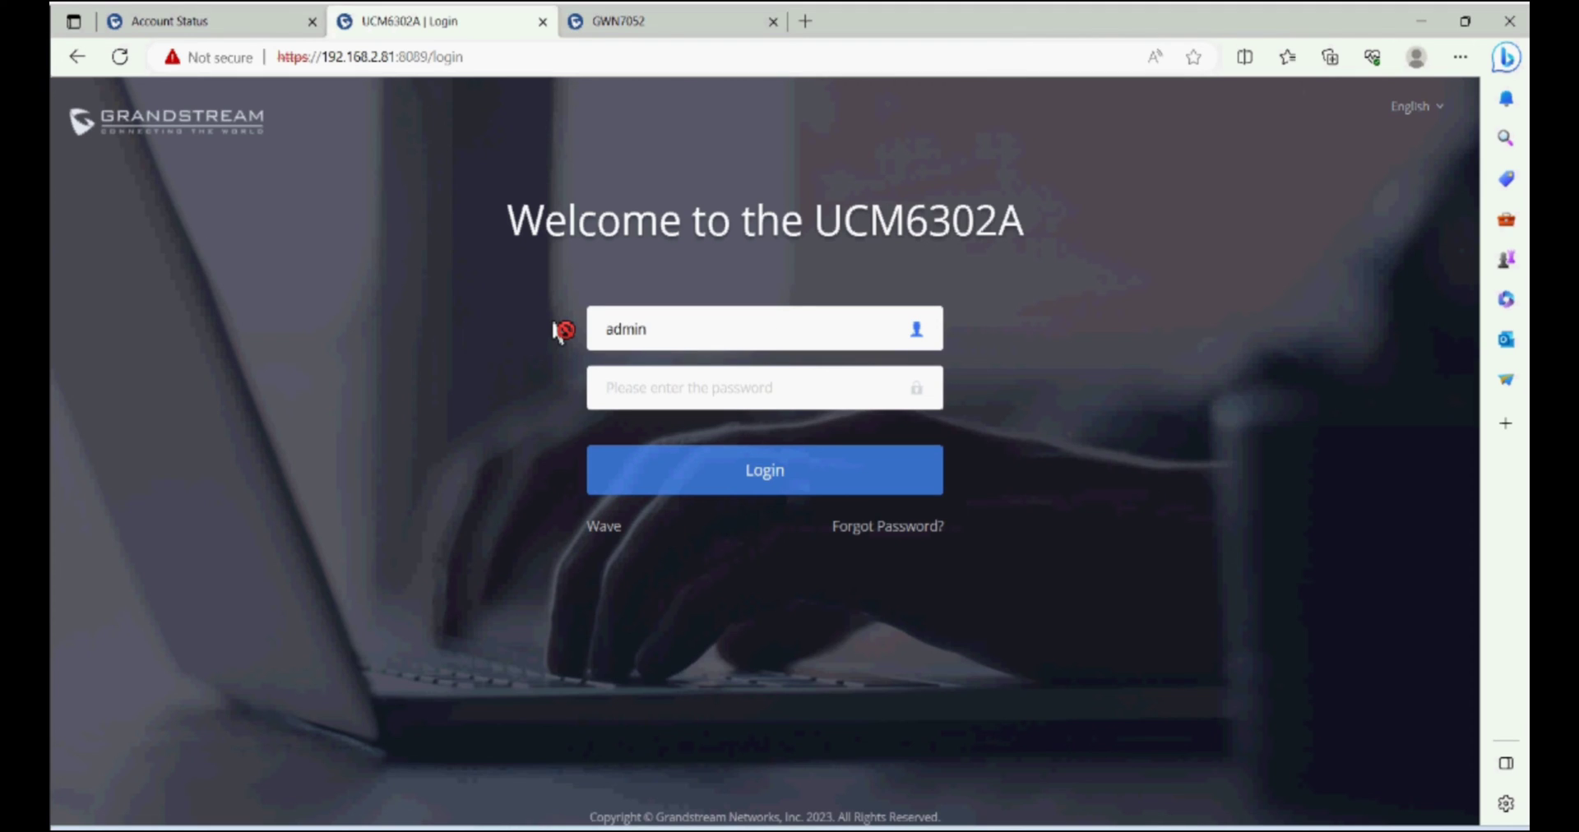
pyautogui.press('Tab')
pyautogui.write('a')
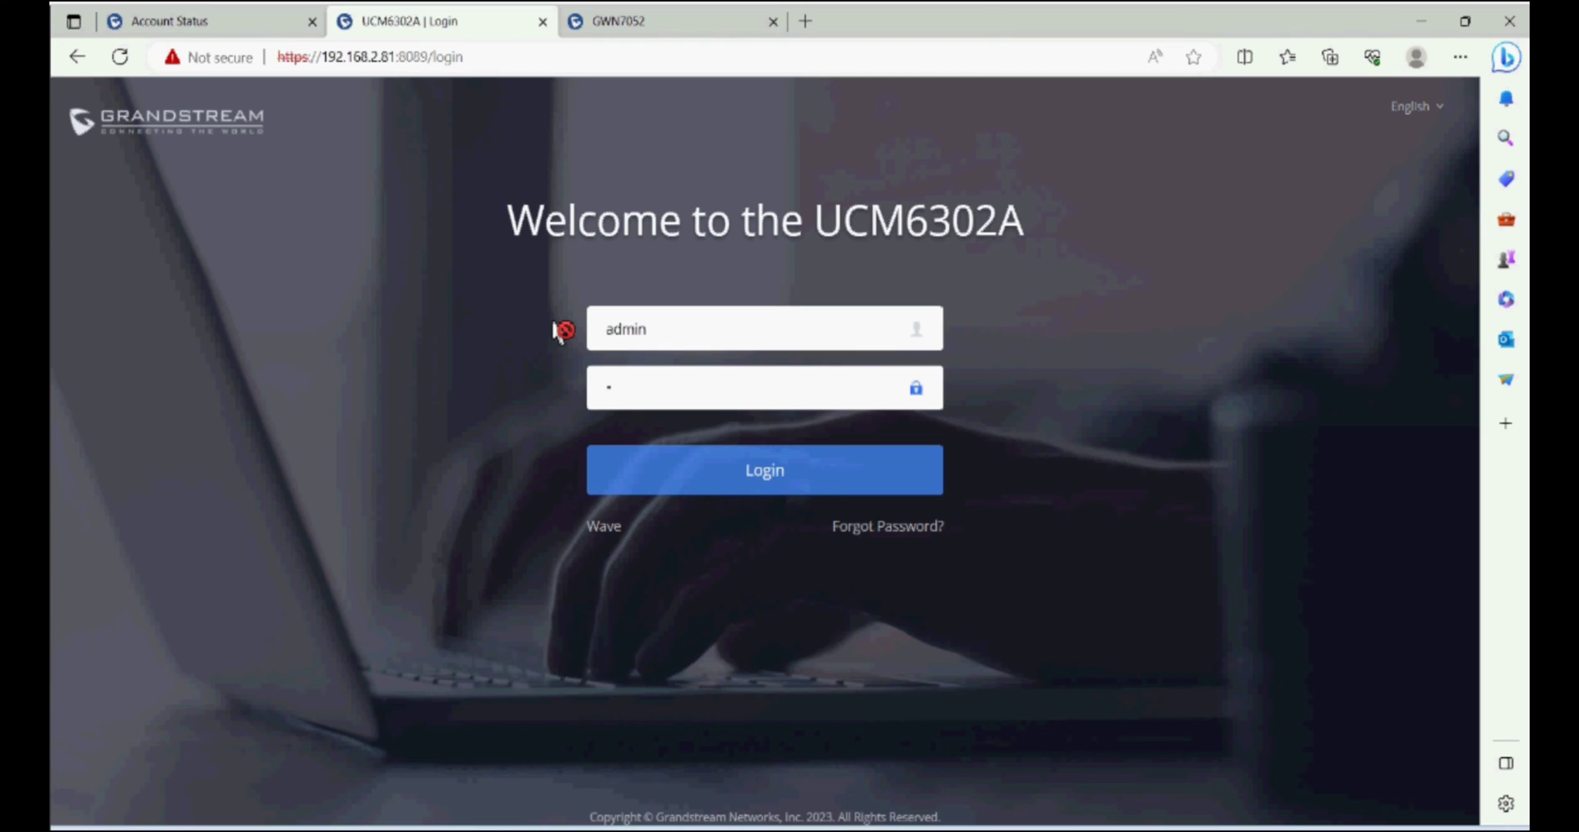
pyautogui.write('d')
pyautogui.write('m')
pyautogui.write('in')
pyautogui.press('Return')
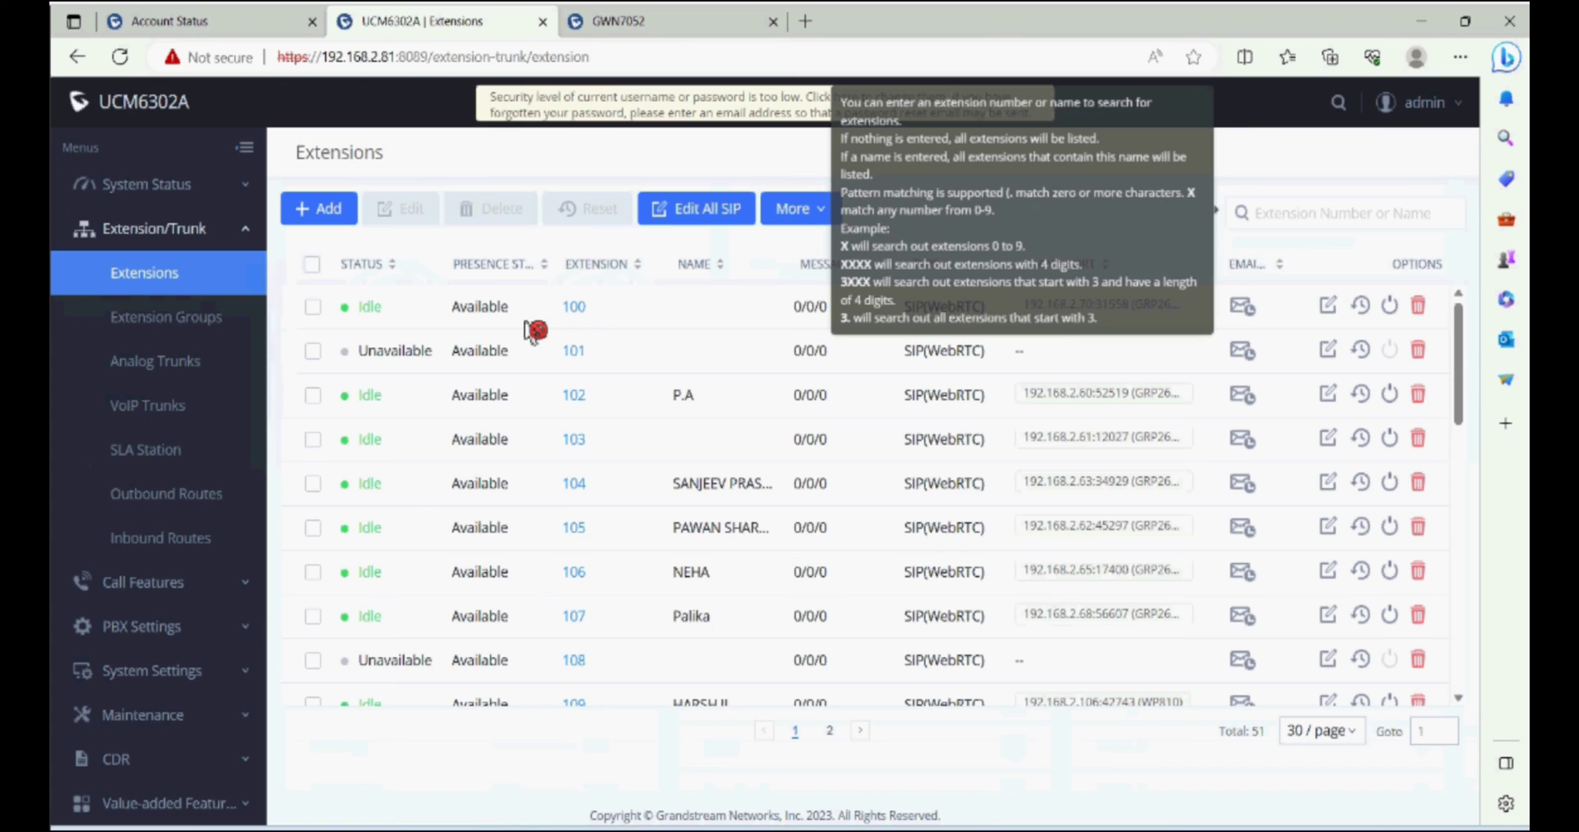
# Step: Filter the Extensions list down to extension 115
pyautogui.click(1316, 213)
pyautogui.write('115')
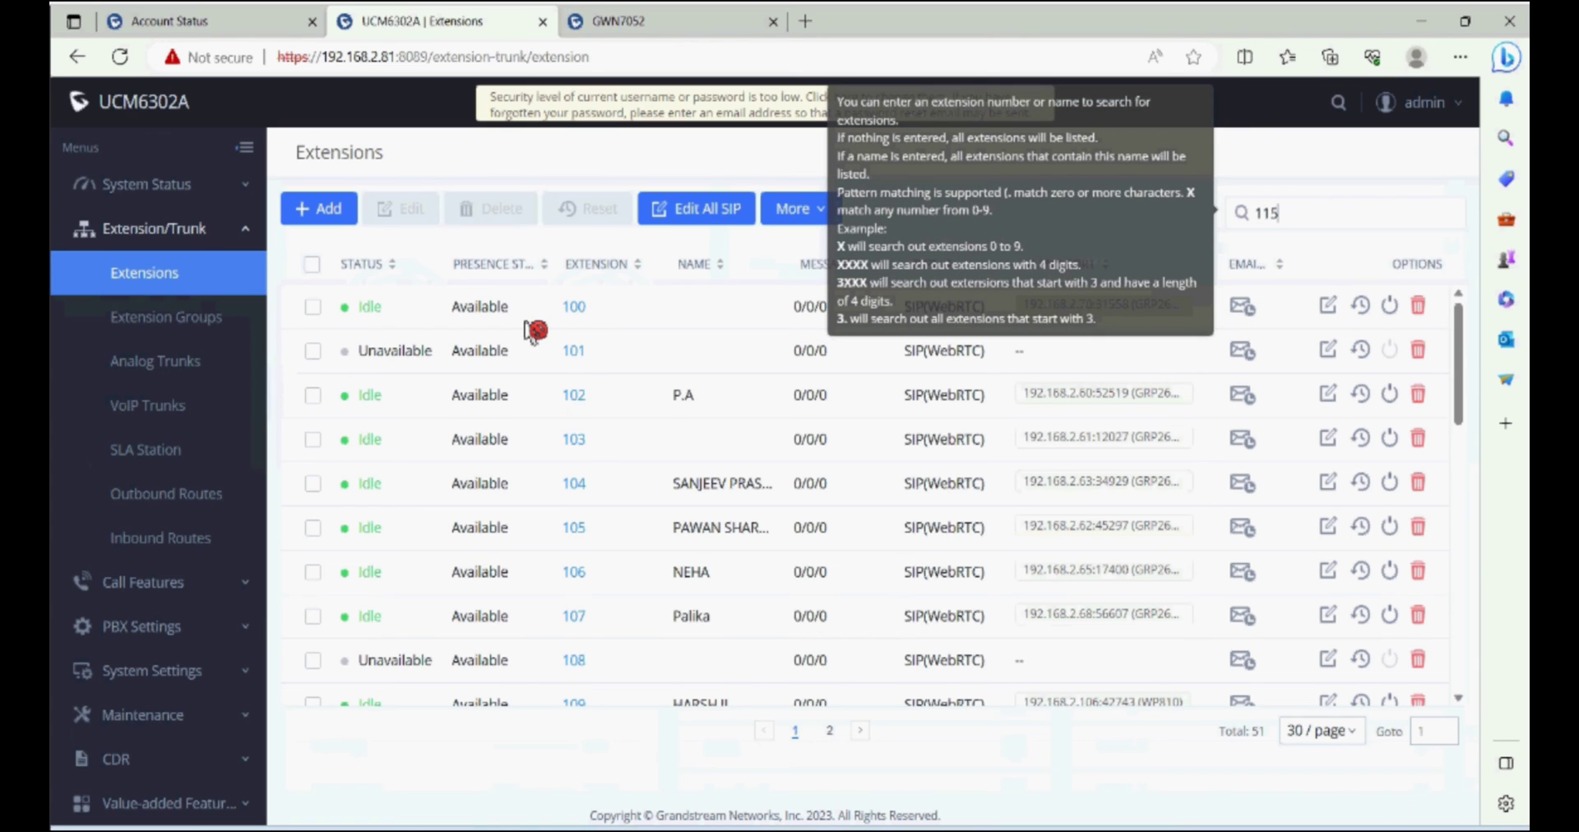
pyautogui.press('Return')
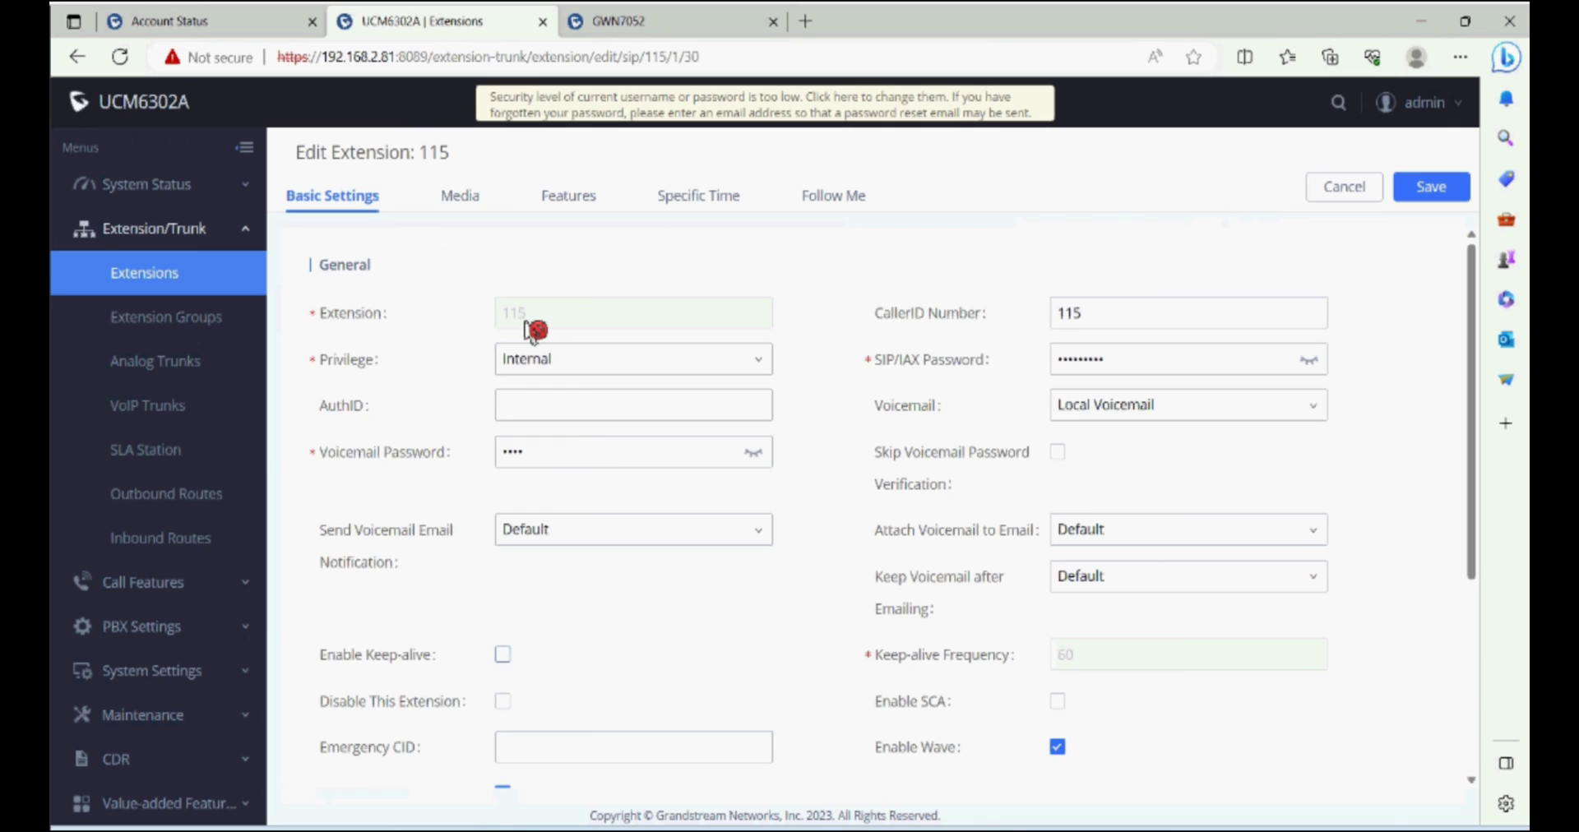
# Step: Enable keep-alive with 30-second frequency and reveal and select extension 115's SIP password
pyautogui.press('space')
pyautogui.press('Tab')
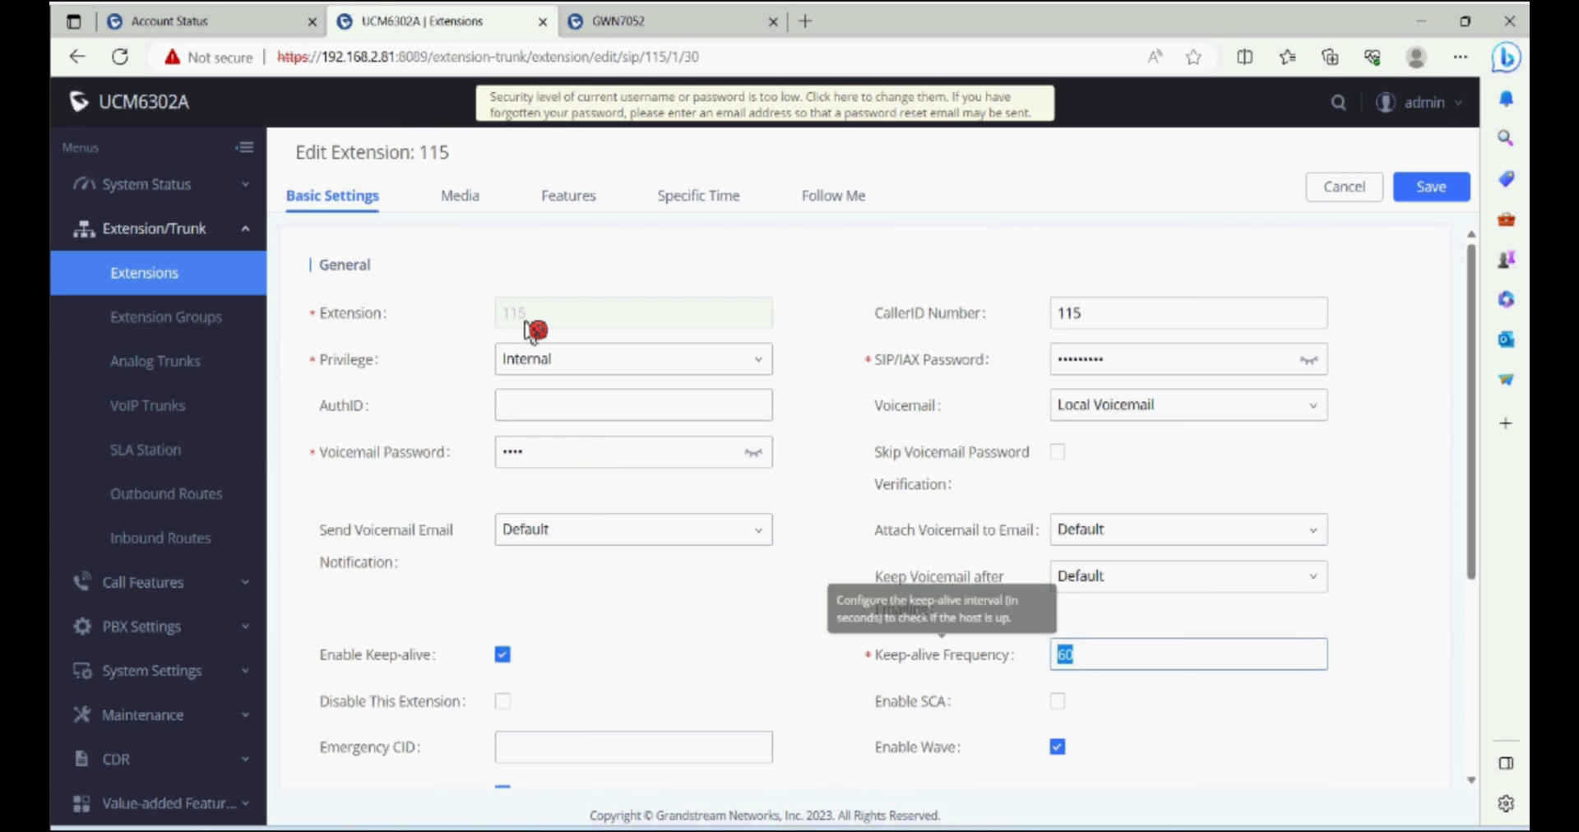
pyautogui.write('30')
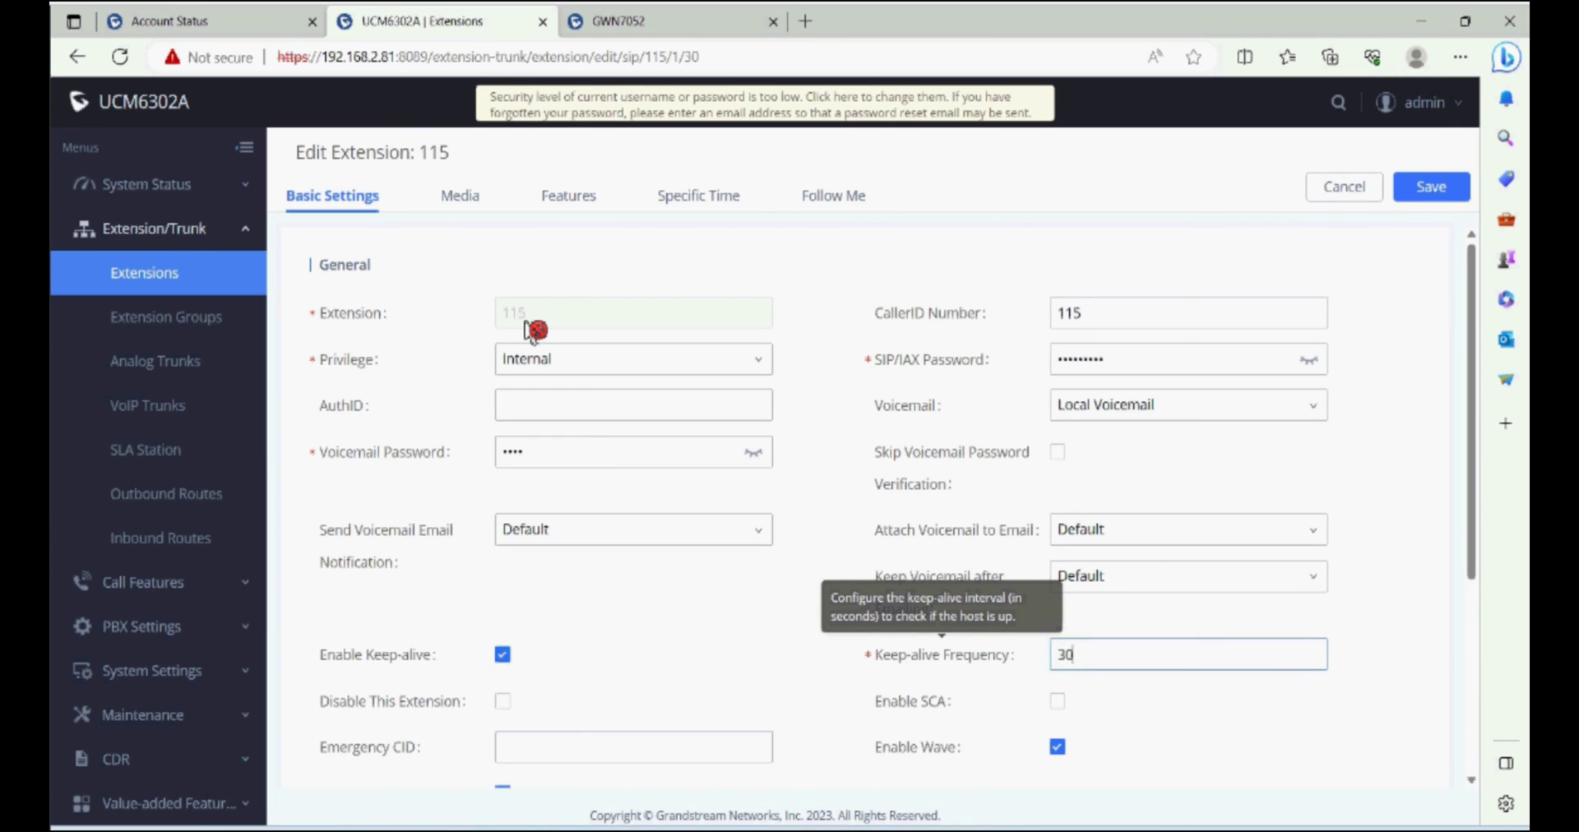
pyautogui.click(1309, 359)
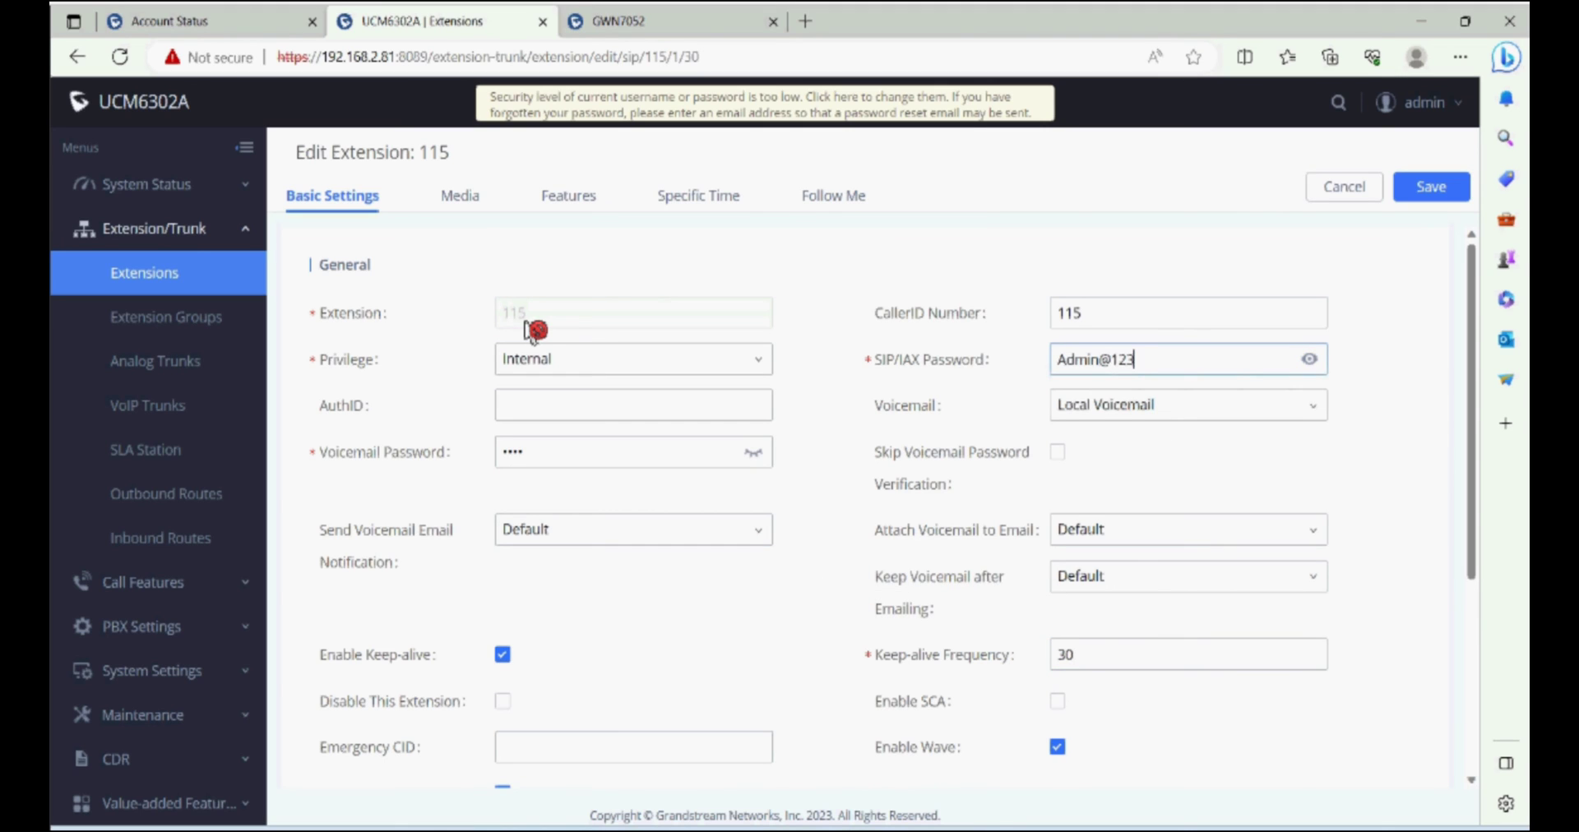
pyautogui.hotkey('ctrl', 'a')
pyautogui.hotkey('ctrl', 'c')
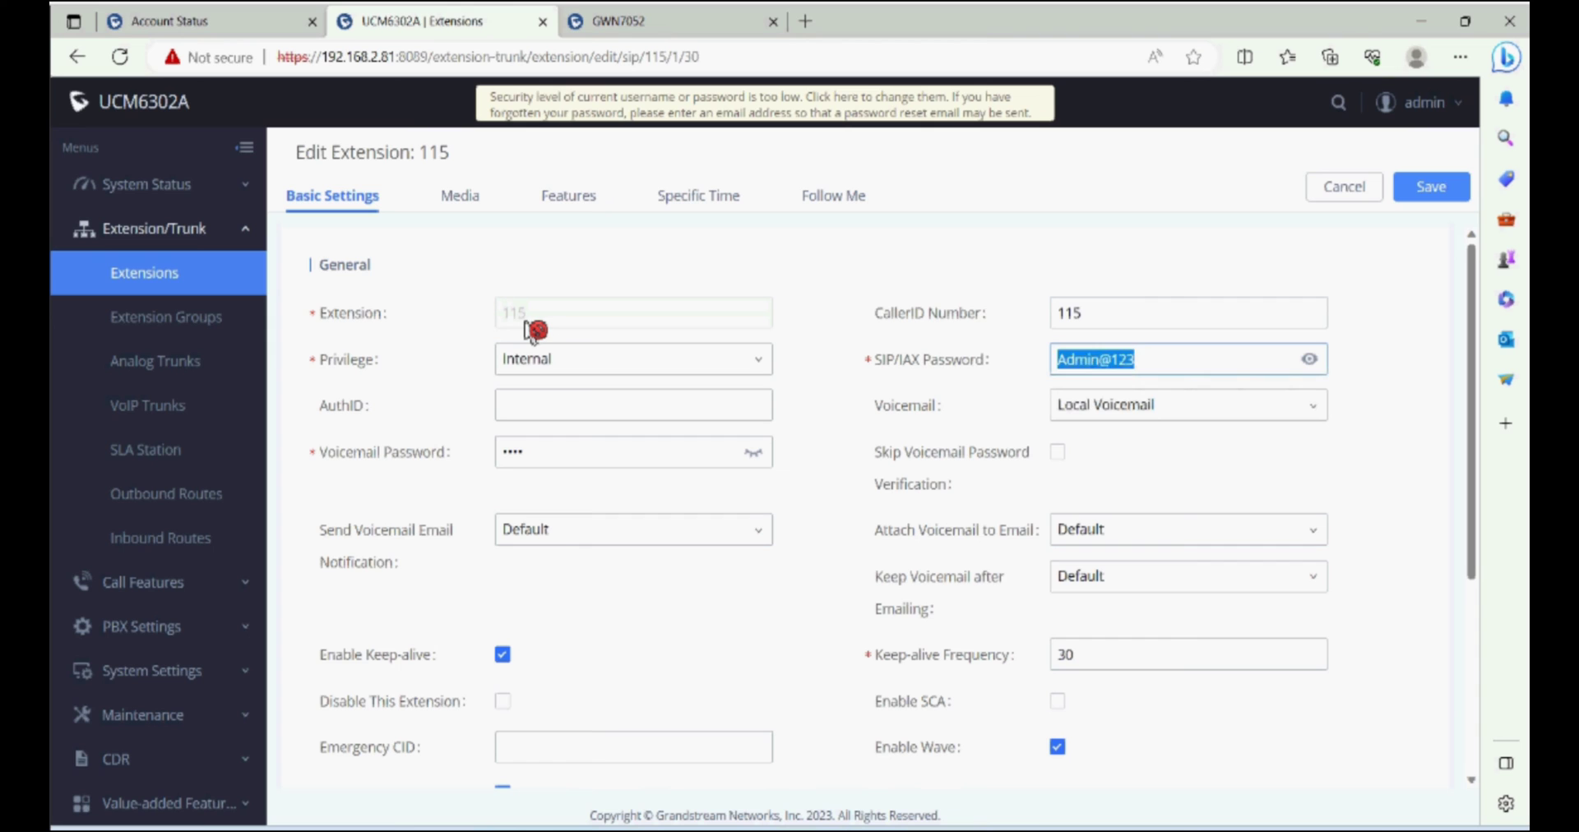
pyautogui.click(533, 329)
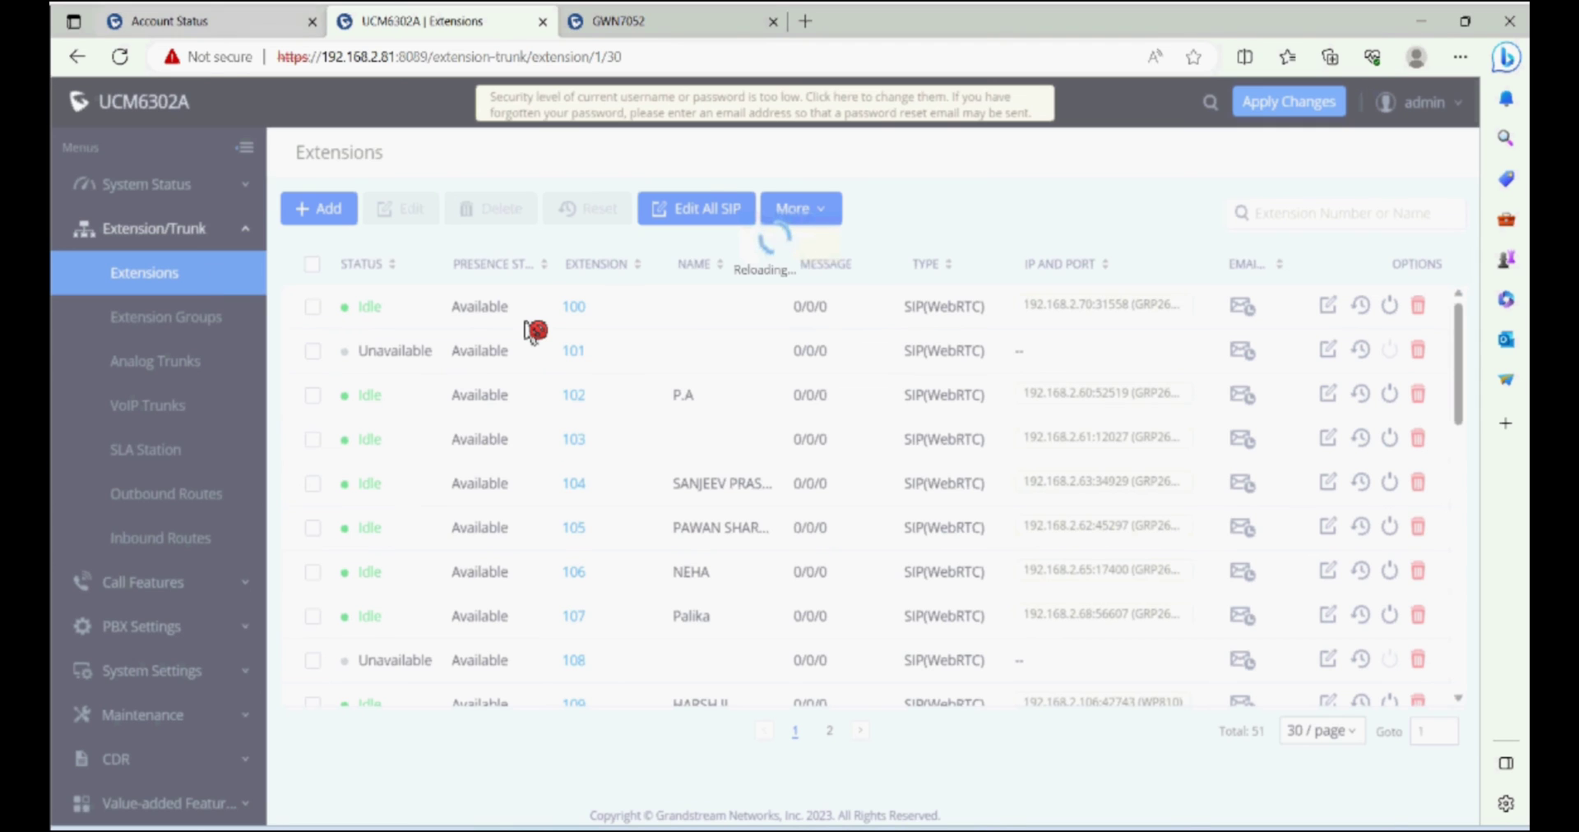
# Step: Paste the copied SIP password into account 1's Authenticate Password on the phone and save and apply
pyautogui.hotkey('ctrl', 'shift', 'Tab')
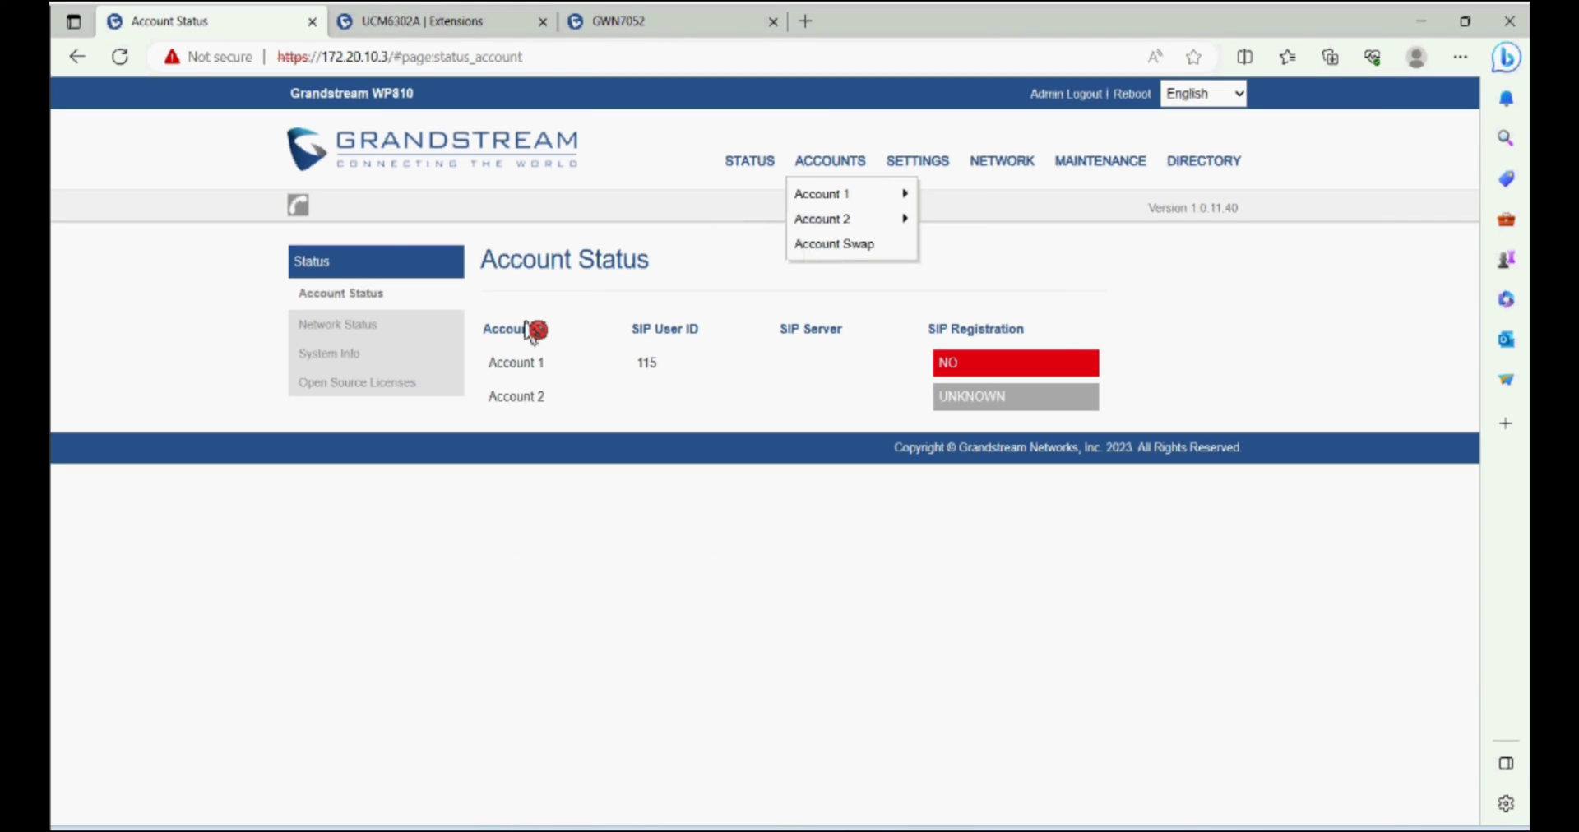
pyautogui.moveTo(551, 633)
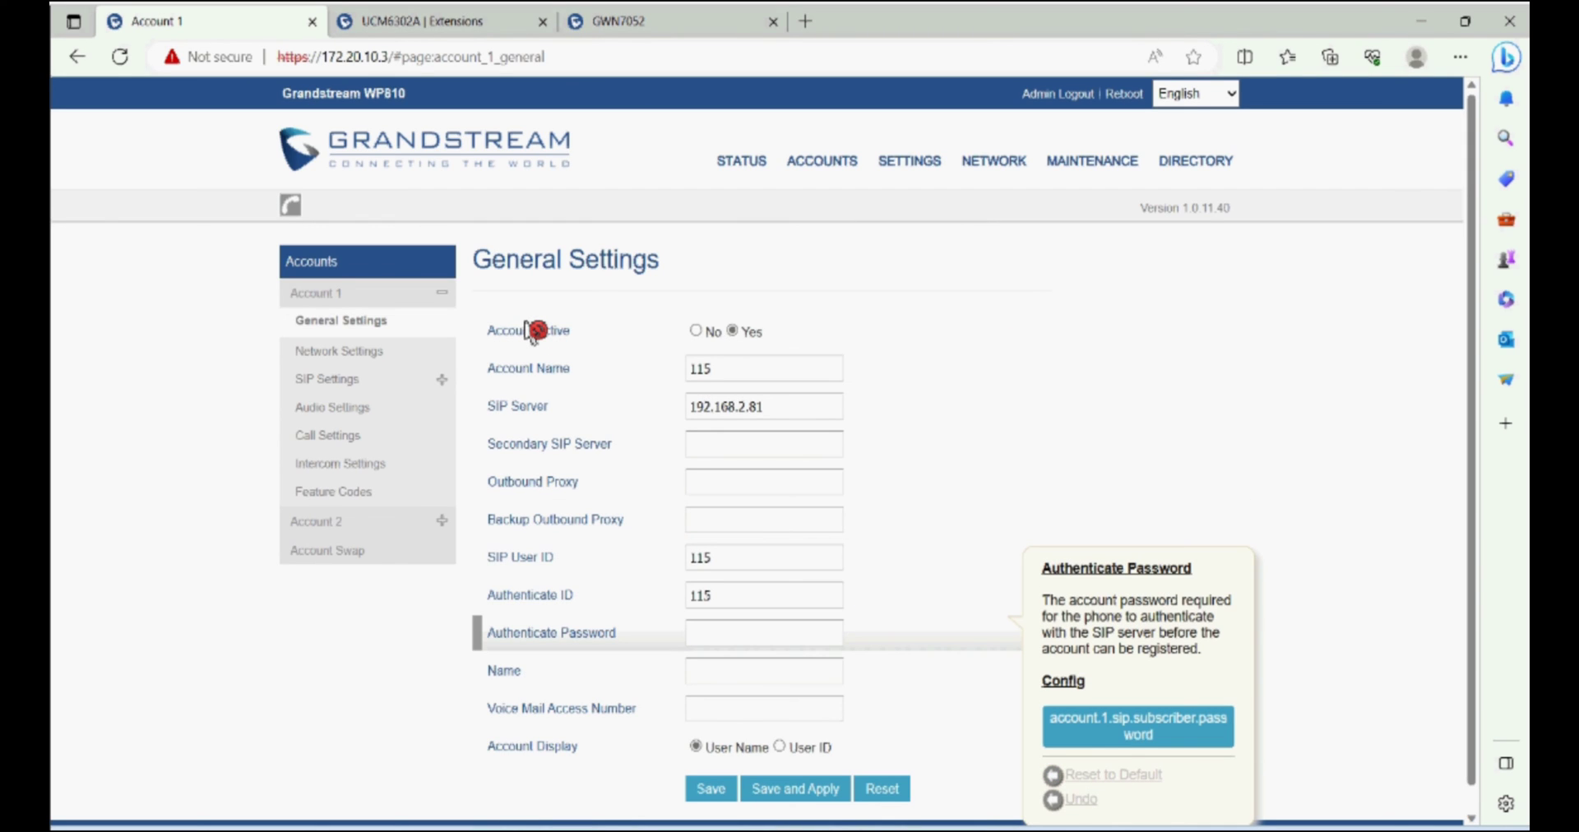
pyautogui.hotkey('ctrl', 'v')
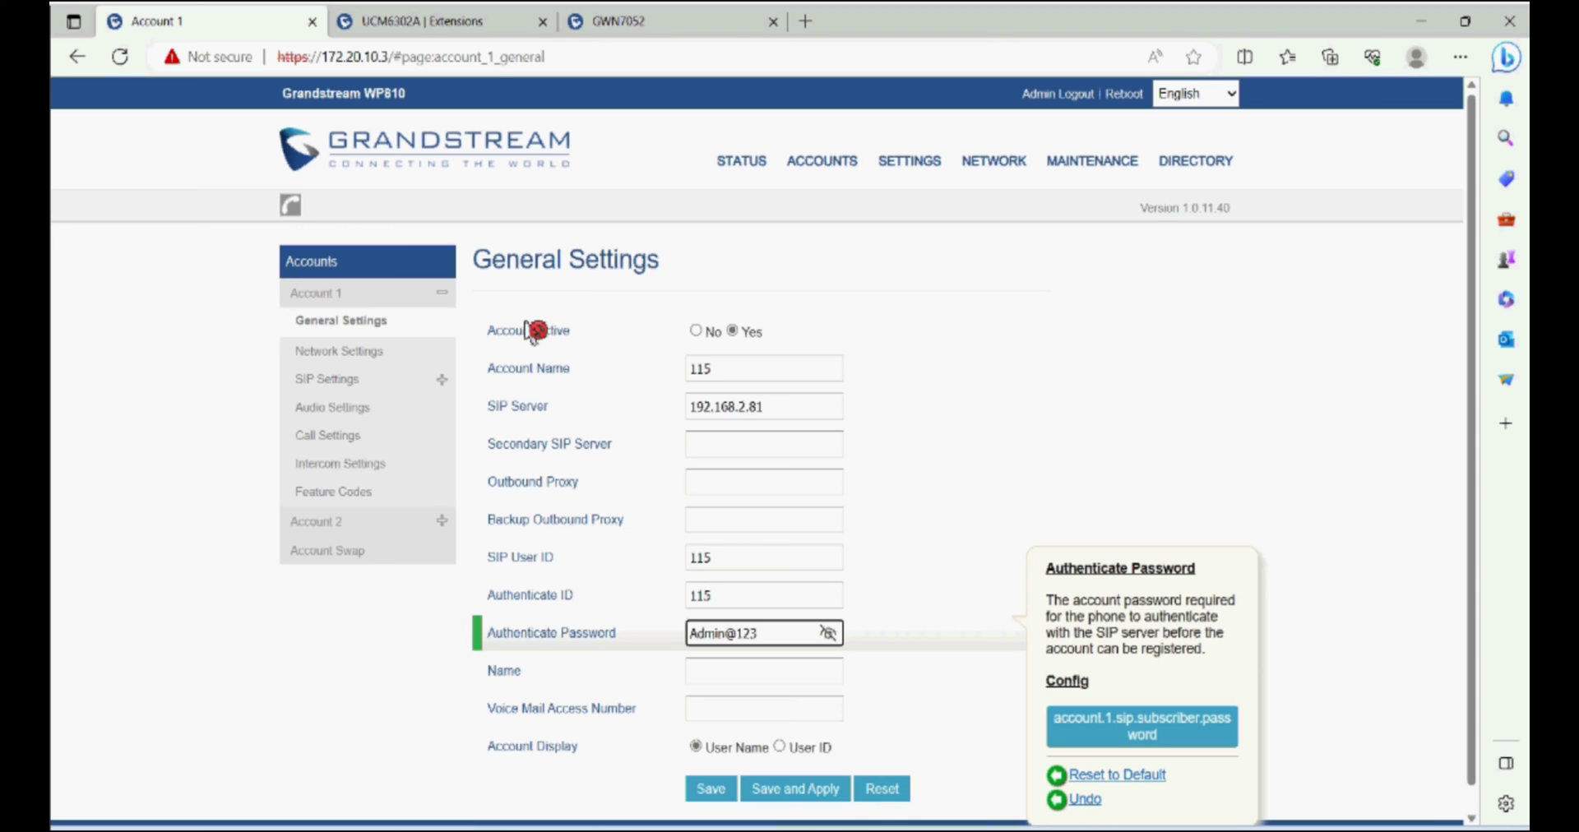
pyautogui.press('Tab')
pyautogui.press('Tab')
pyautogui.press('Tab')
pyautogui.press('Tab')
pyautogui.press('Tab')
pyautogui.press('Return')
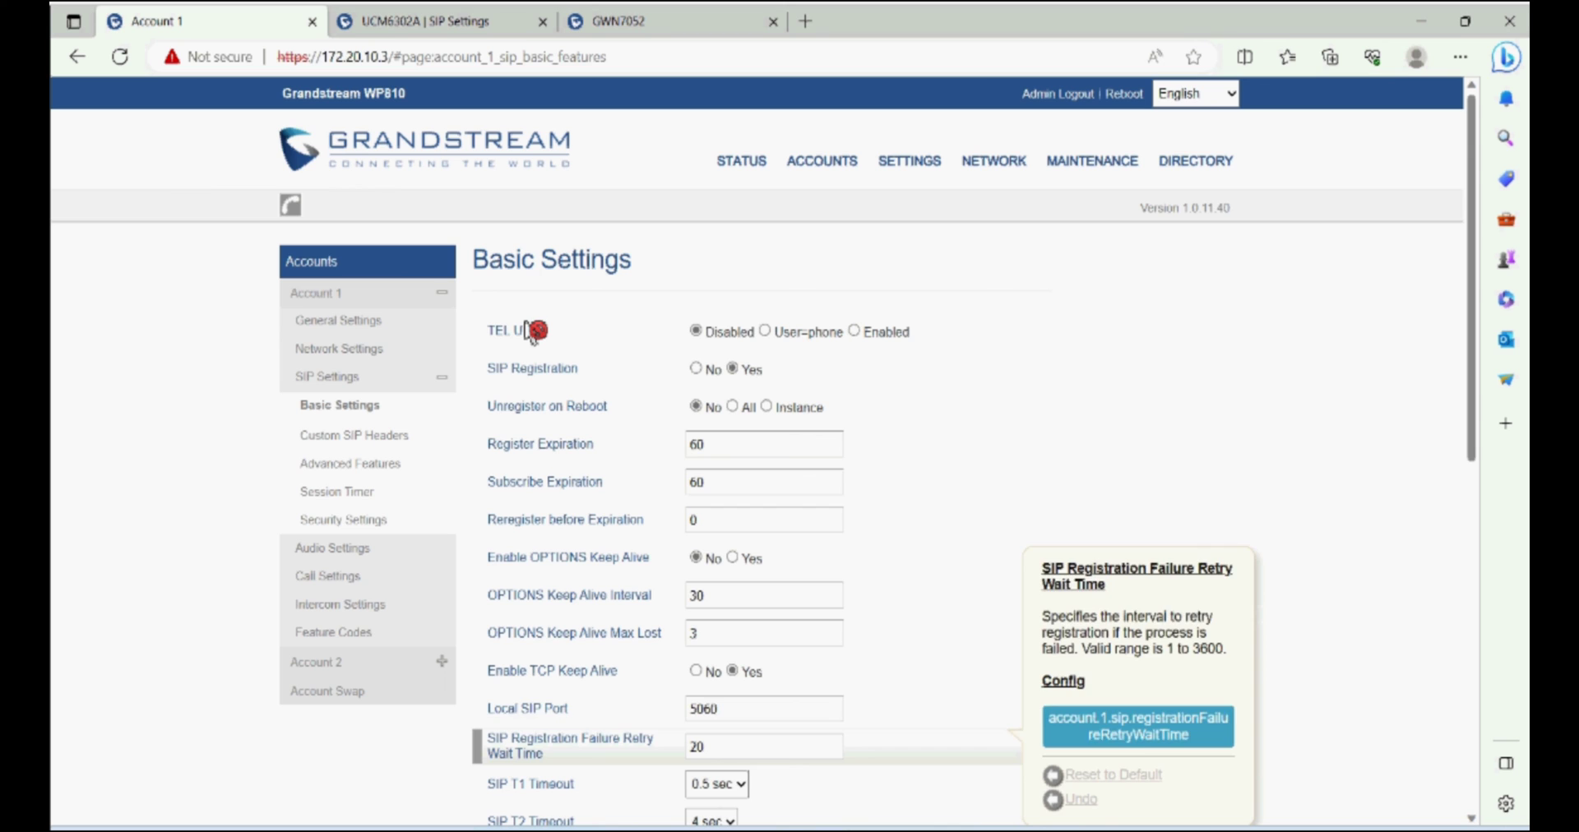
# Step: Switch account 1's SIP Transport to TCP and save and apply the change
pyautogui.scroll(-3, 532, 331)
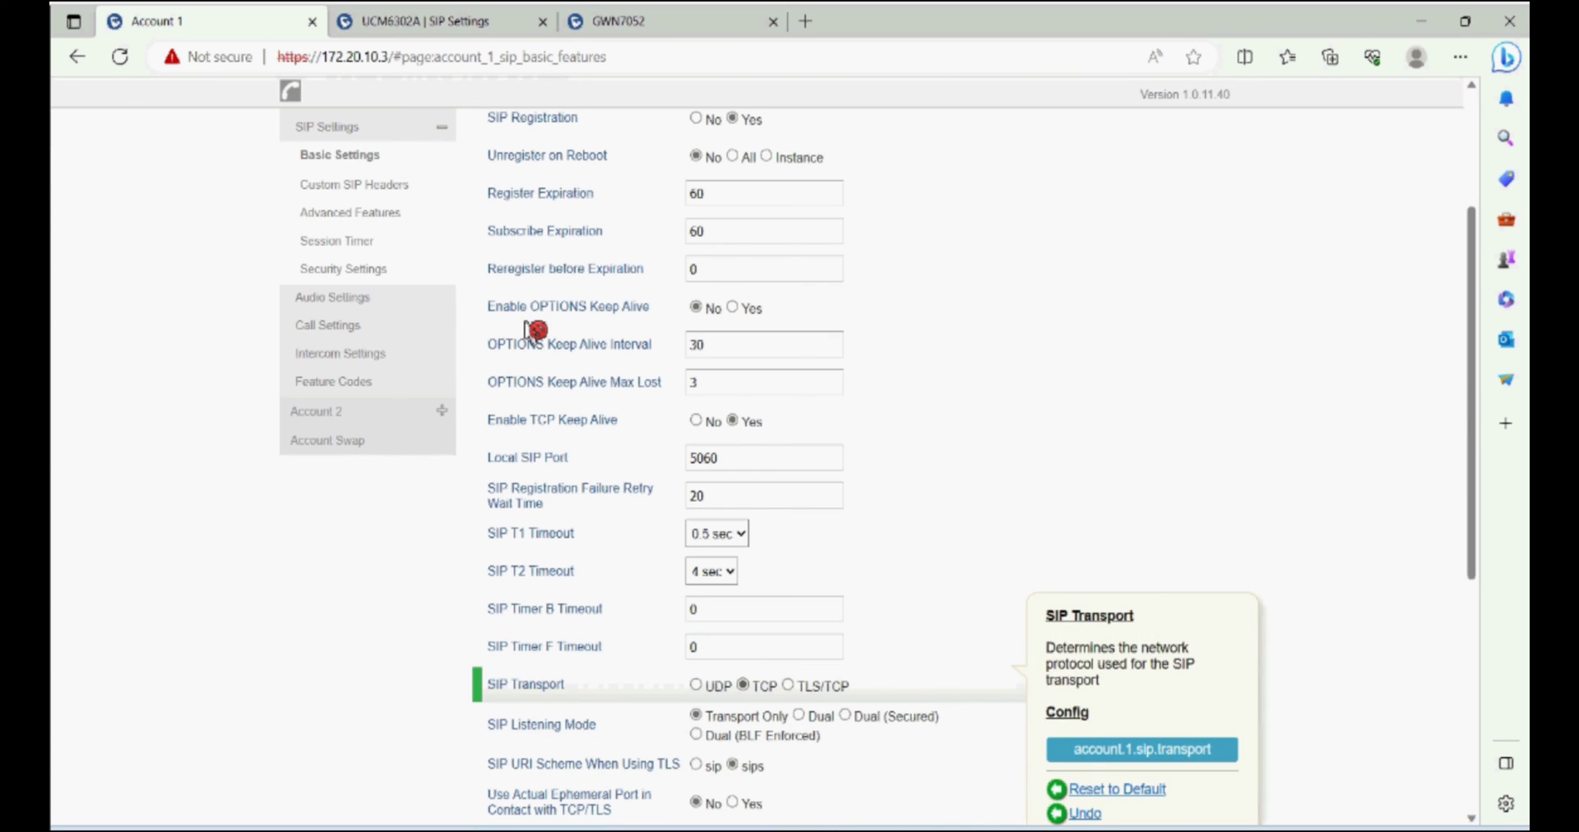
pyautogui.press('Right')
pyautogui.press('Tab')
pyautogui.scroll(-5, 532, 331)
pyautogui.press('Tab')
pyautogui.press('Tab')
pyautogui.press('Tab')
pyautogui.press('Tab')
pyautogui.press('Tab')
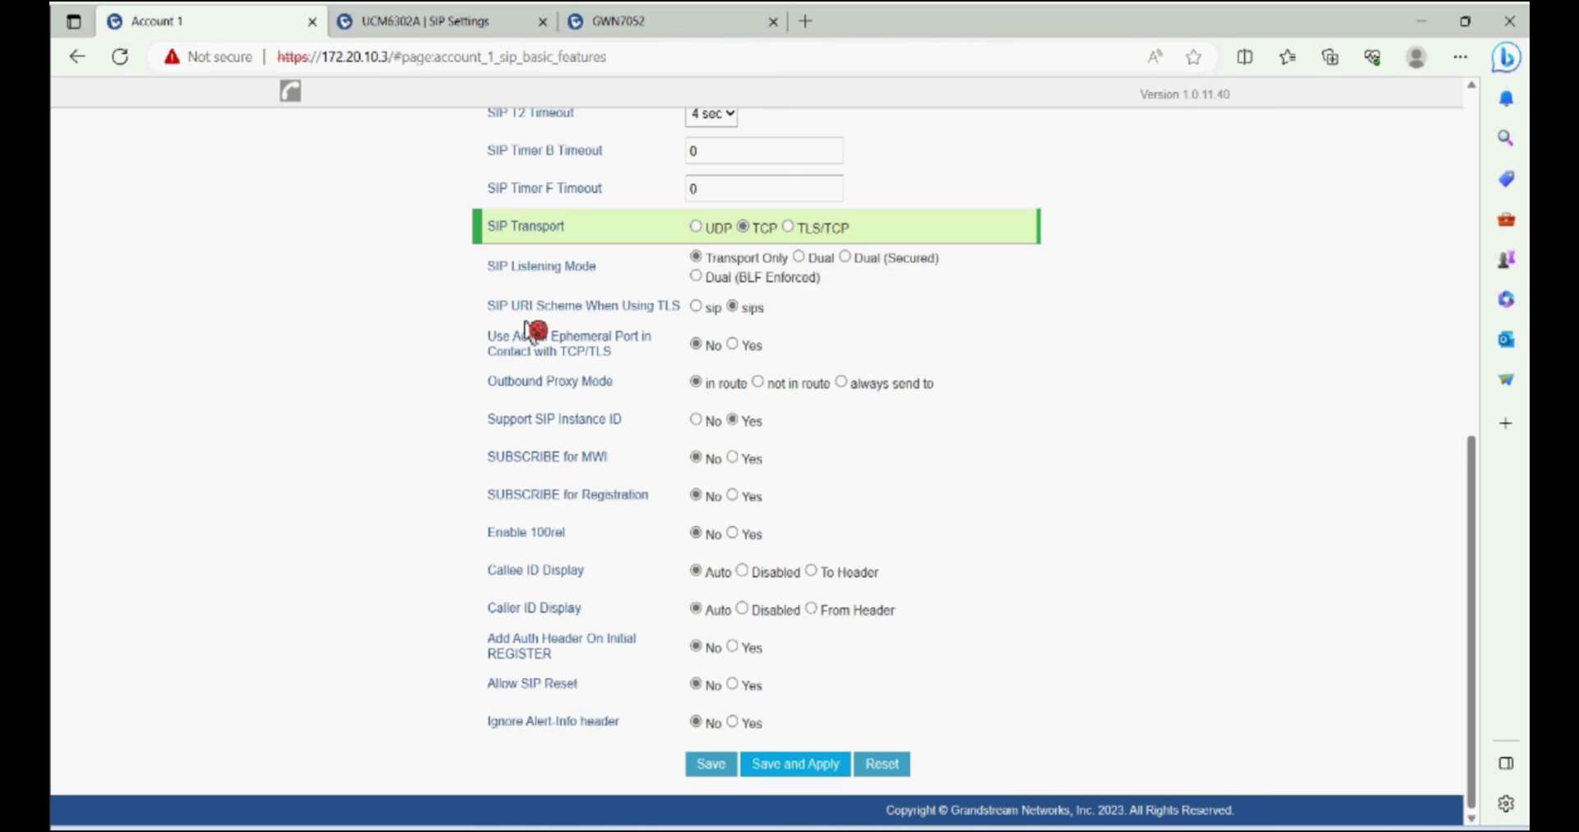
pyautogui.press('Return')
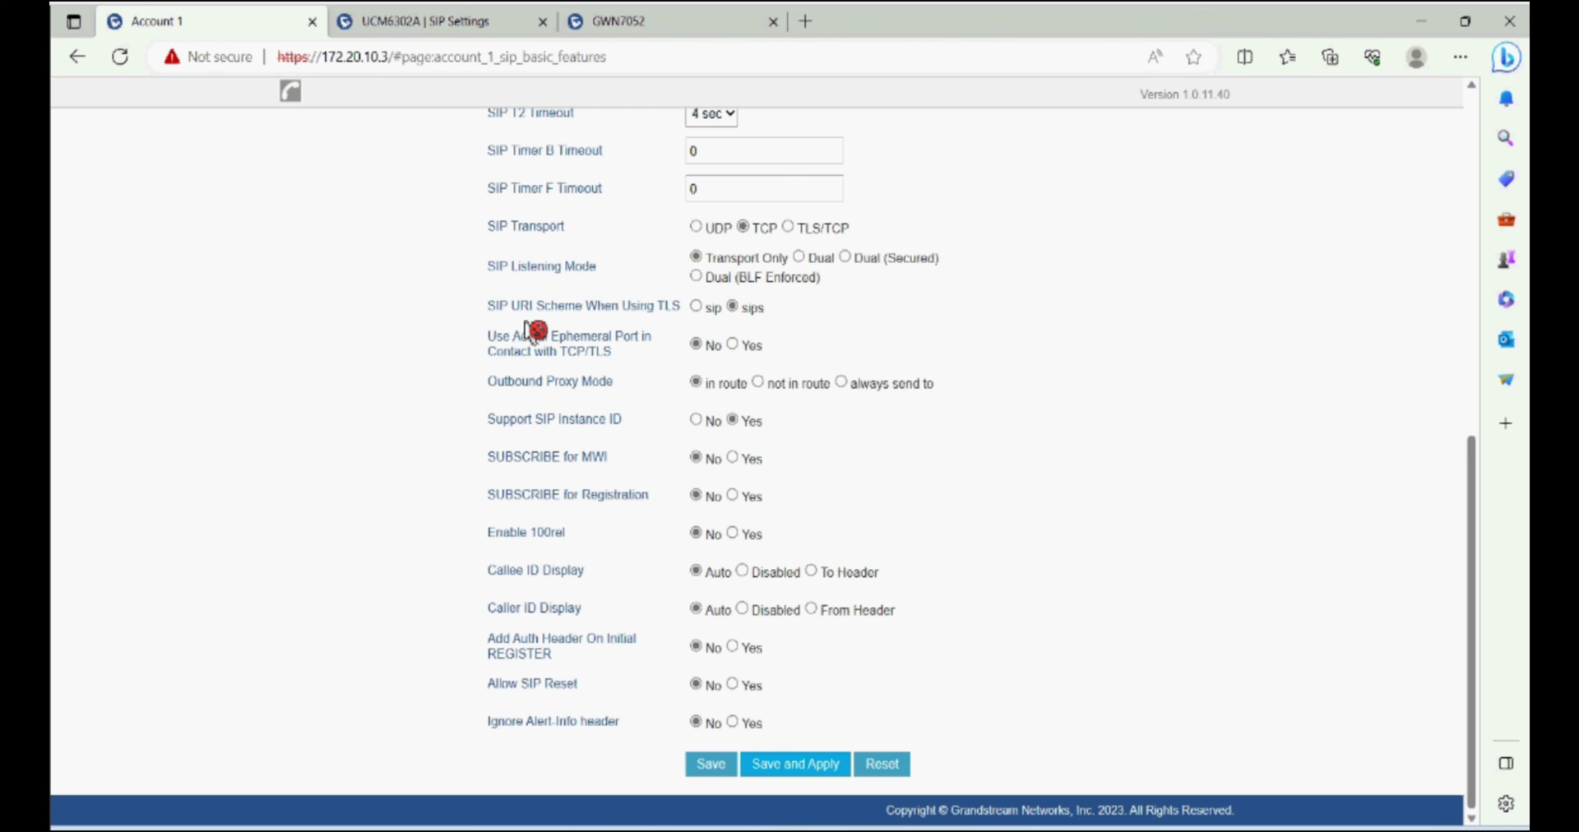
pyautogui.hotkey('shift', 'Tab')
pyautogui.hotkey('shift', 'Tab')
pyautogui.hotkey('shift', 'Tab')
pyautogui.hotkey('shift', 'Tab')
pyautogui.scroll(2, 533, 330)
pyautogui.scroll(4, 532, 331)
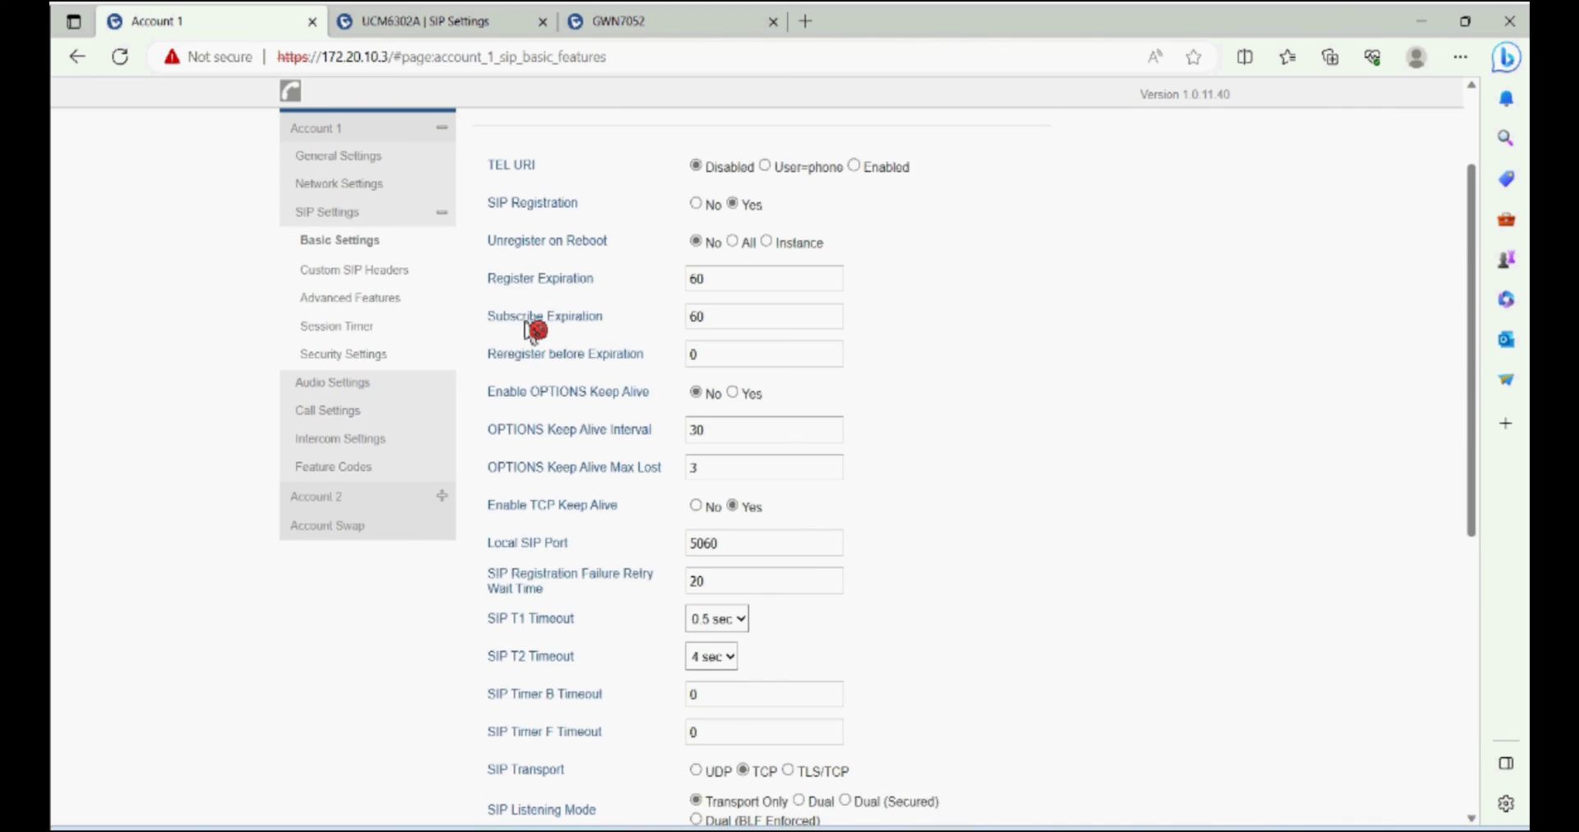
pyautogui.scroll(2, 532, 331)
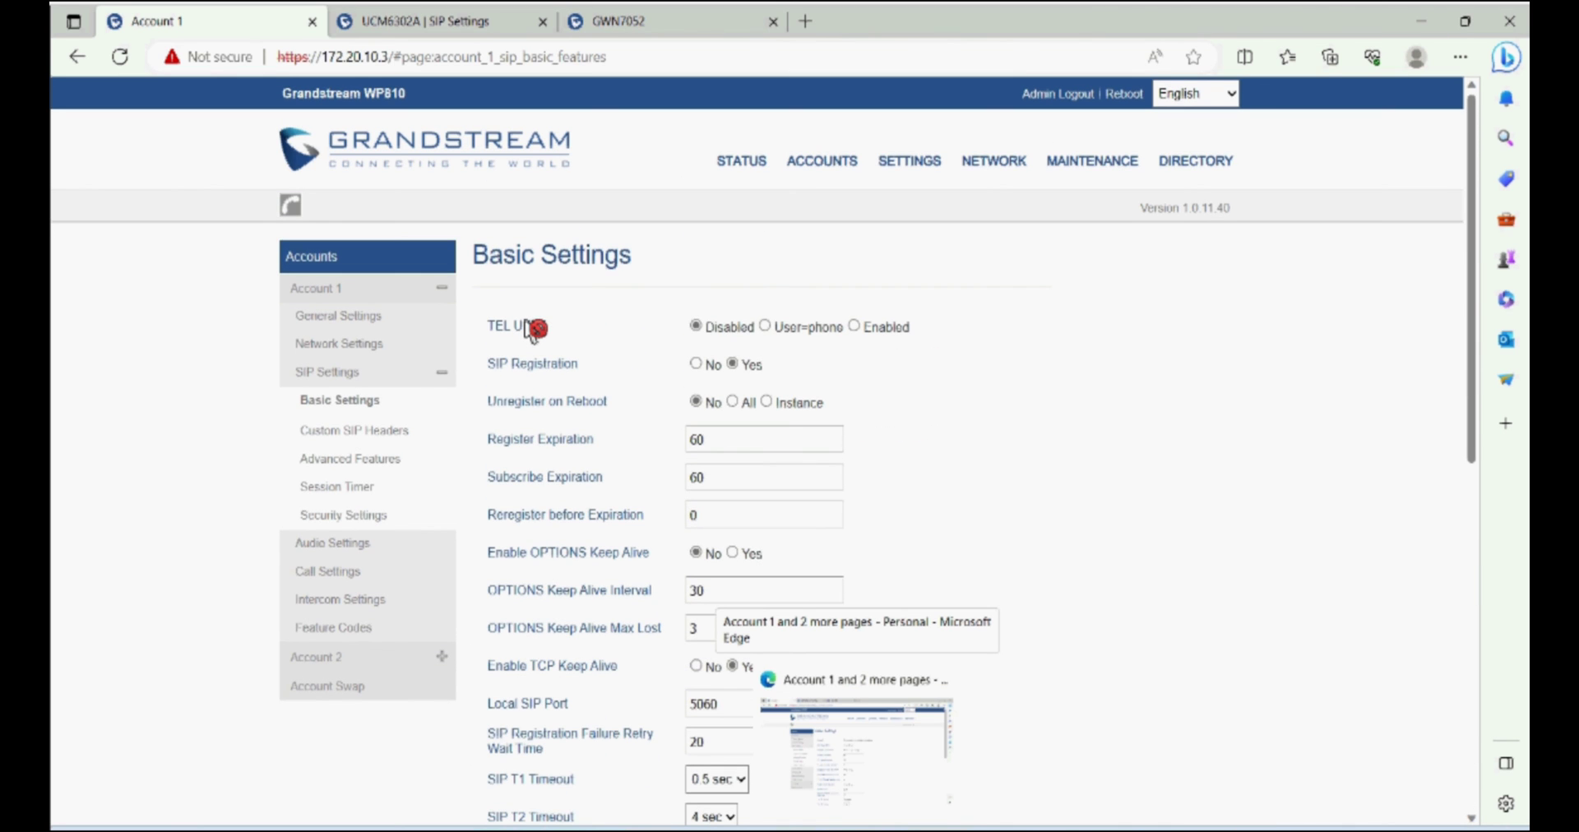